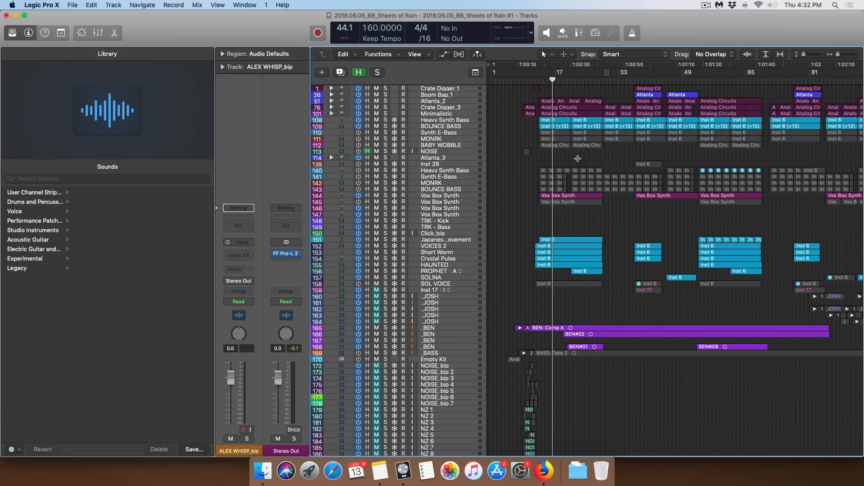
# Step: Switch to Firefox and read through the Logic Pro X 10.4.5 release notes, from new features to the undo fixes
pyautogui.press('super+Tab')
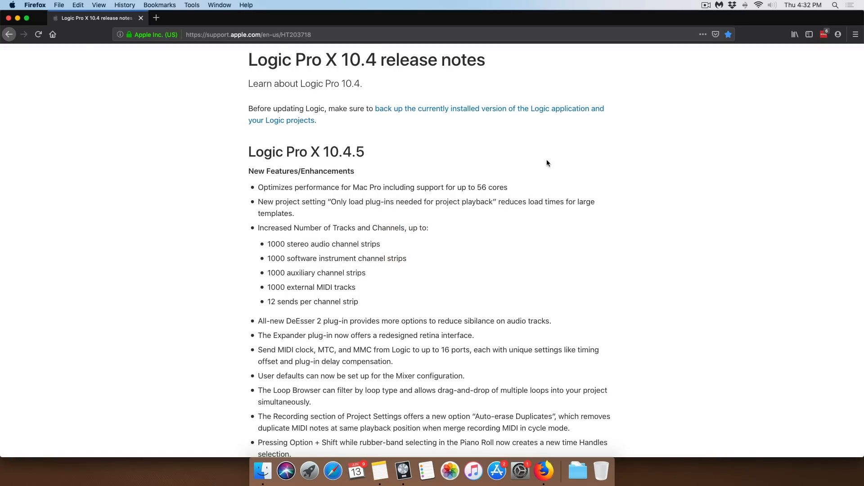
pyautogui.scroll(-5, 538, 160)
pyautogui.scroll(-15, 418, 167)
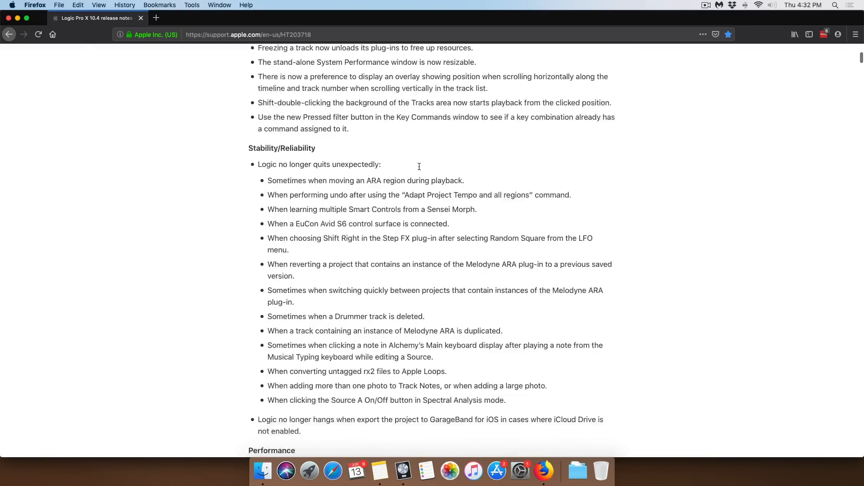
pyautogui.scroll(-15, 418, 167)
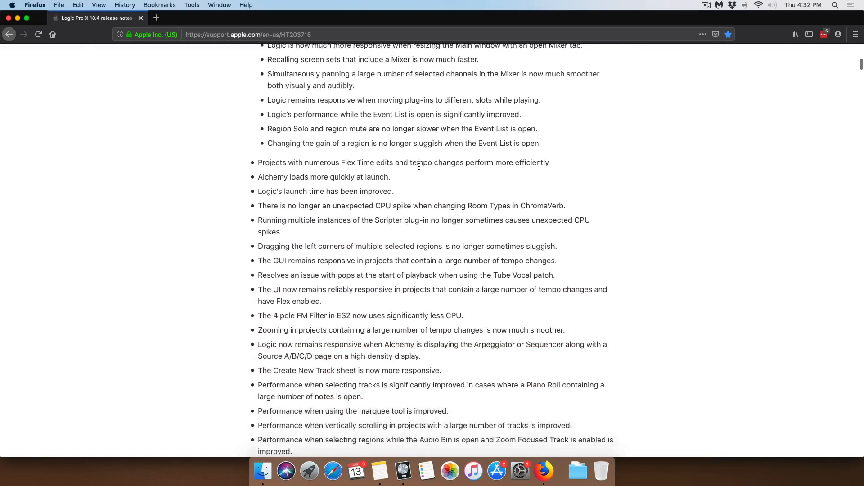
pyautogui.scroll(-15, 419, 166)
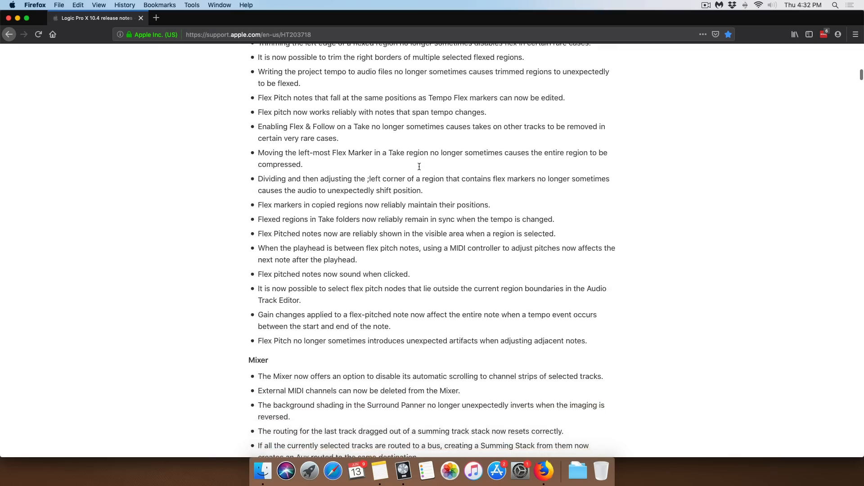
pyautogui.scroll(-15, 419, 166)
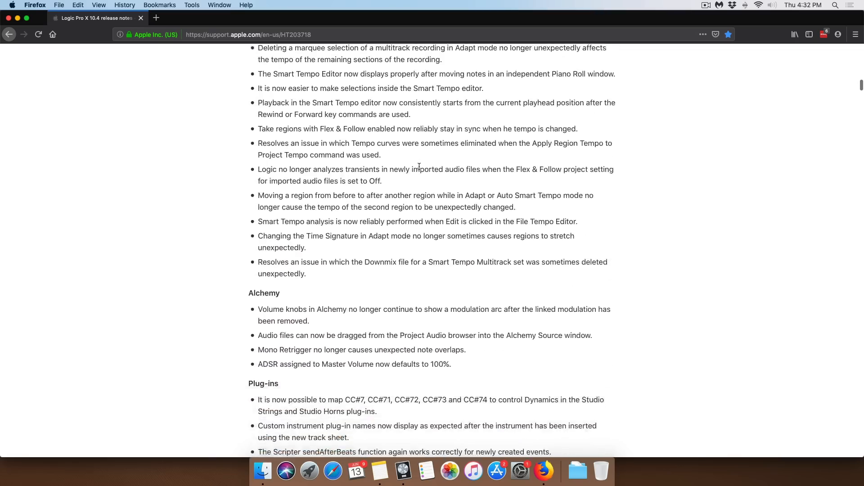
pyautogui.scroll(-10, 419, 169)
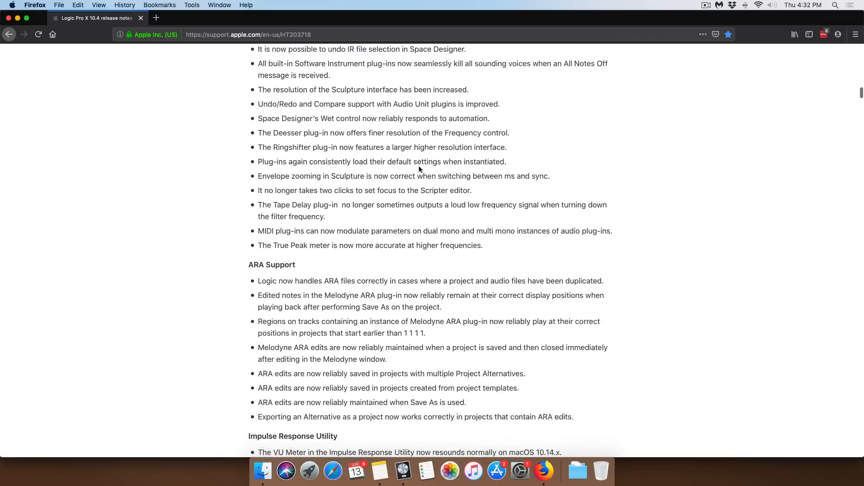
pyautogui.scroll(-10, 419, 166)
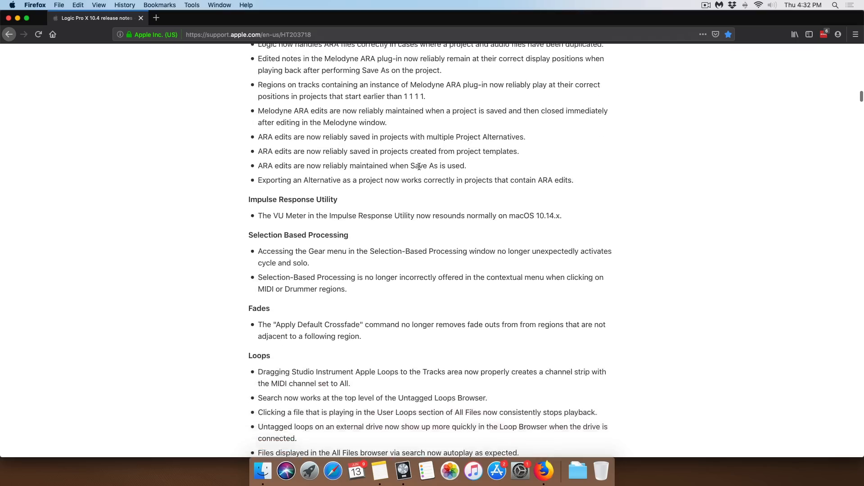
pyautogui.scroll(-15, 419, 166)
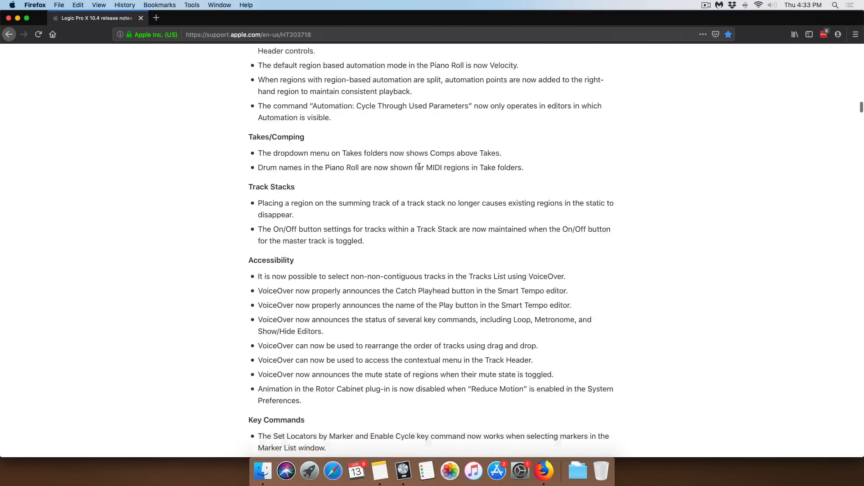
pyautogui.scroll(-9, 419, 166)
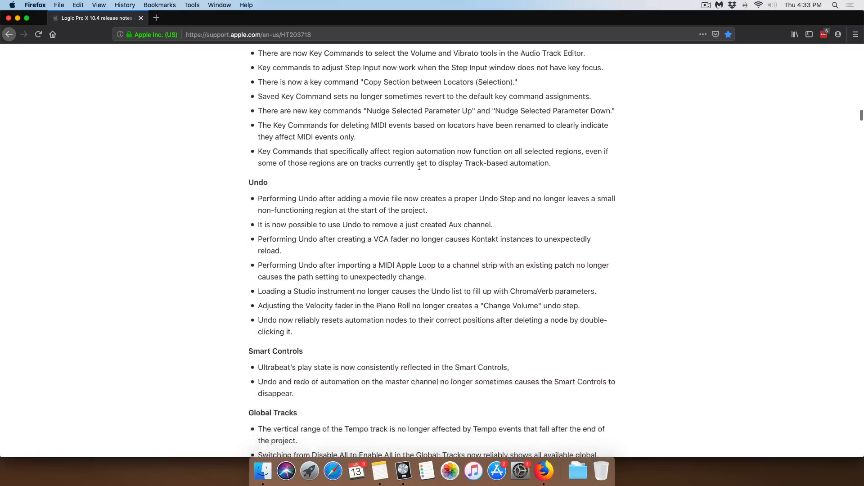
pyautogui.scroll(10, 419, 167)
pyautogui.scroll(20, 419, 166)
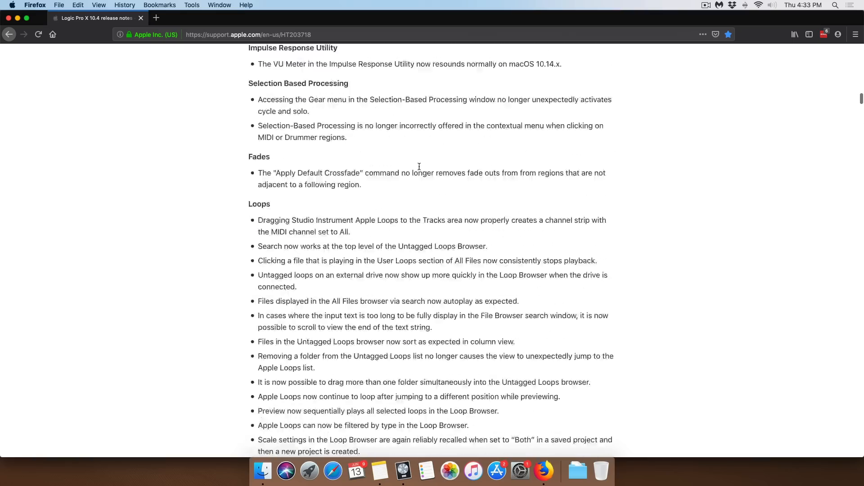
pyautogui.scroll(-2, 419, 167)
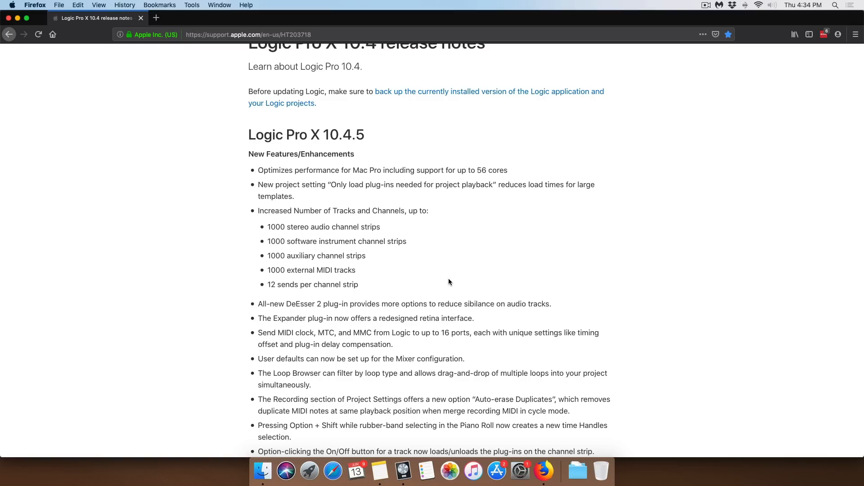
# Step: Switch back to Logic Pro X and examine the channel strips' plug-ins in the Mixer, then the tracks in the track list
pyautogui.press('super+Tab')
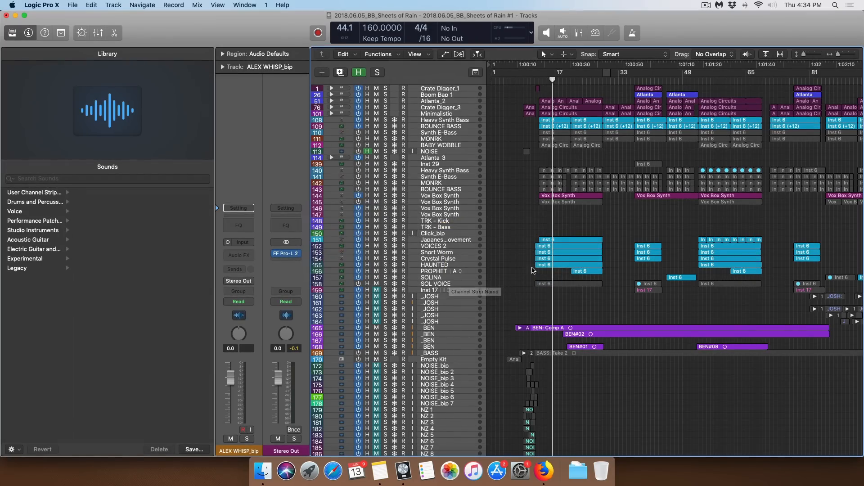
pyautogui.press('x')
pyautogui.hscroll(3, 528, 270)
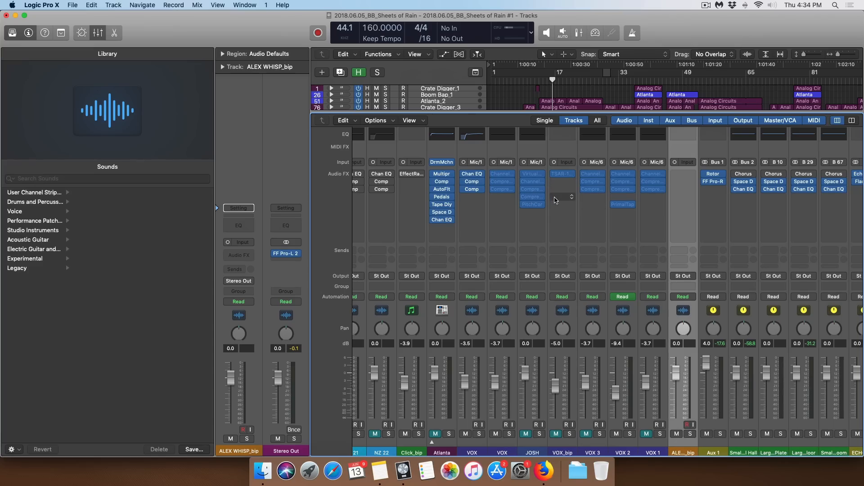
pyautogui.hscroll(-15, 555, 200)
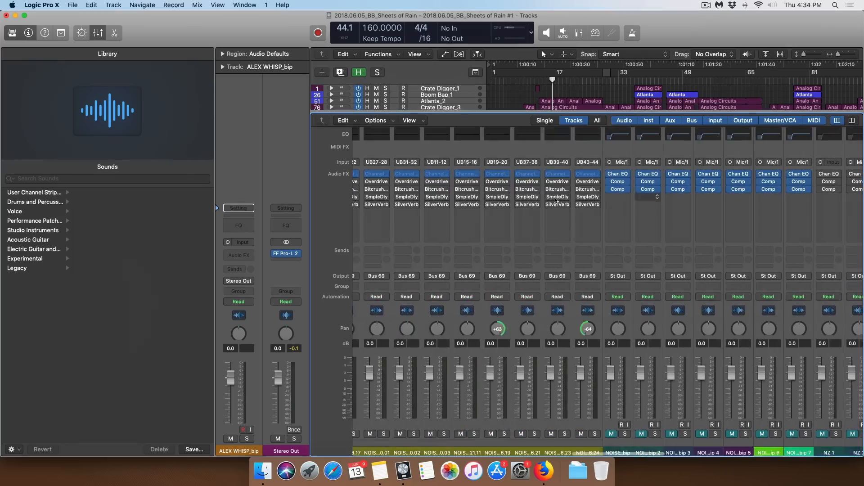
pyautogui.hscroll(-15, 556, 201)
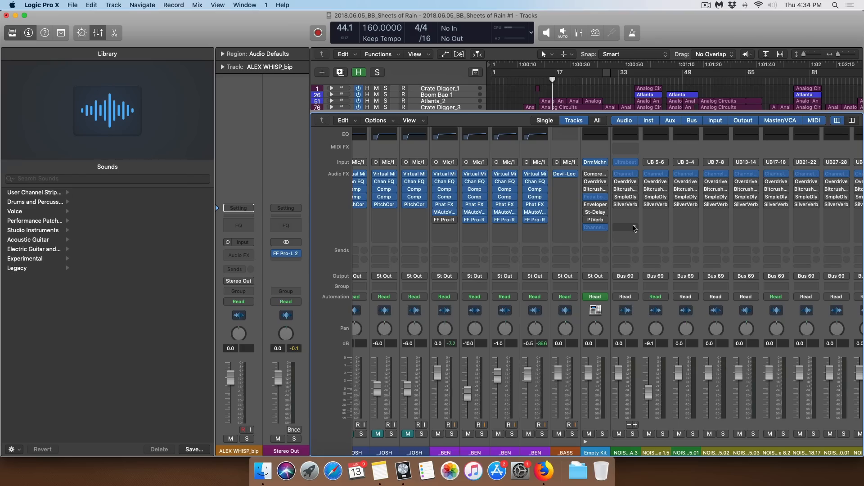
pyautogui.press('x')
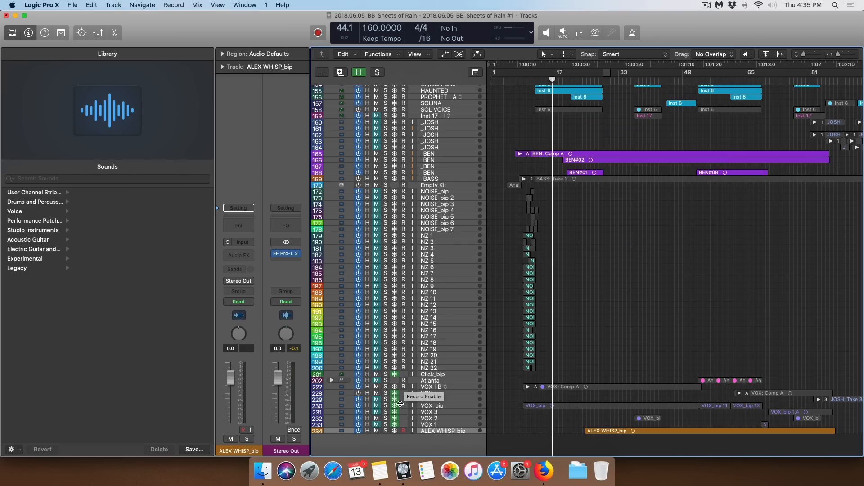
pyautogui.scroll(10, 396, 409)
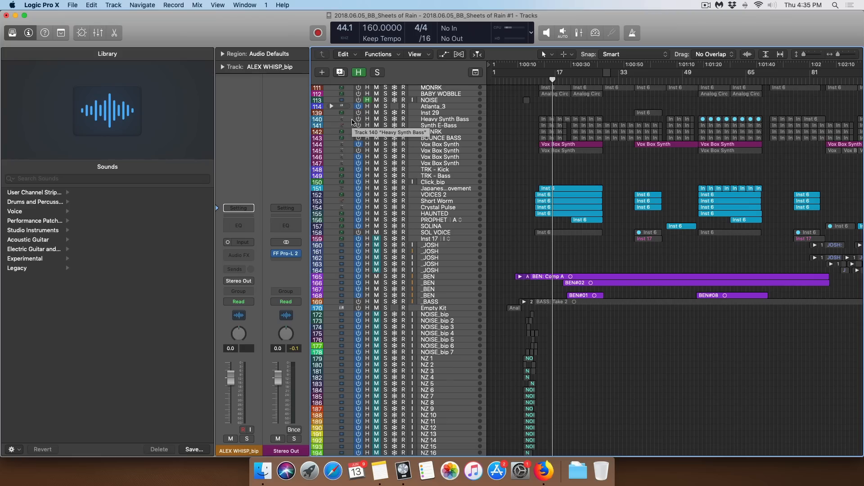
# Step: View the "Only load plug-ins needed for project playback" option in the General project settings, then close the settings
pyautogui.click(73, 5)
pyautogui.moveTo(125, 138)
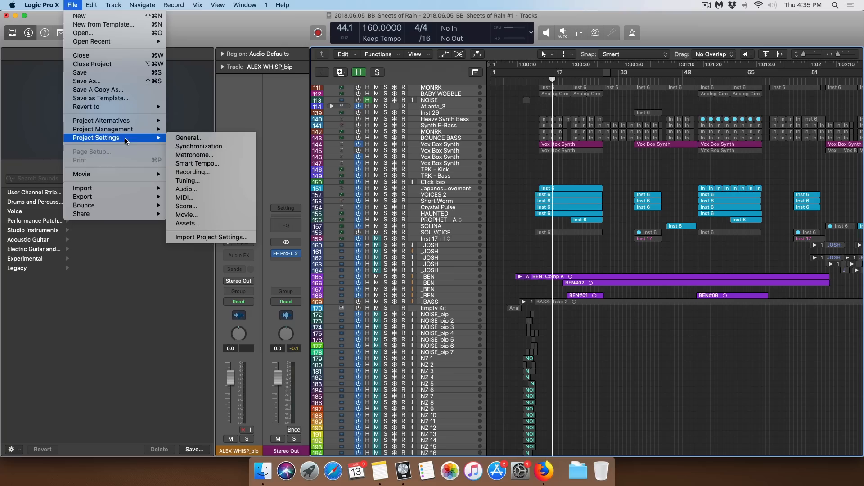
pyautogui.click(196, 143)
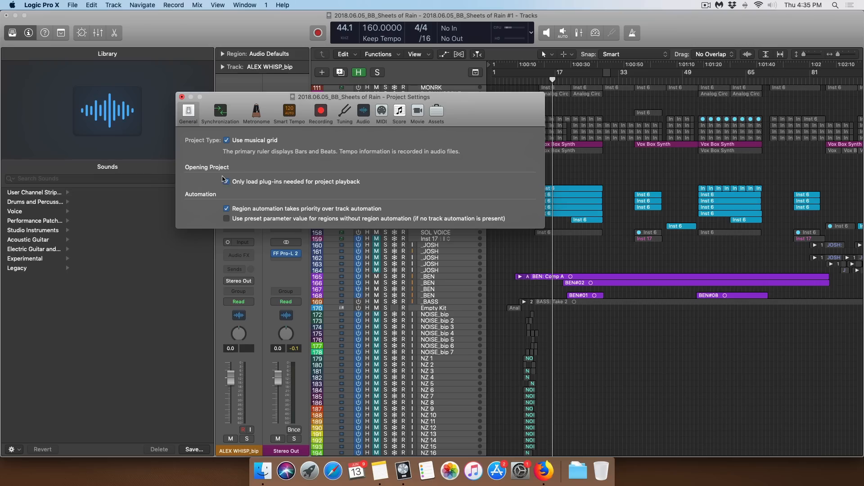
pyautogui.click(181, 96)
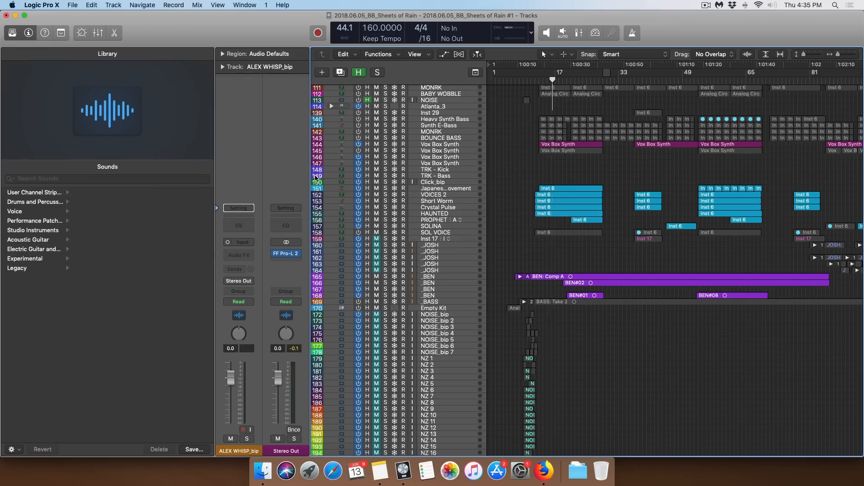
# Step: Select the muted vocal channel strip of track 229 in the Mixer, then unfreeze that track in the track list
pyautogui.press('x')
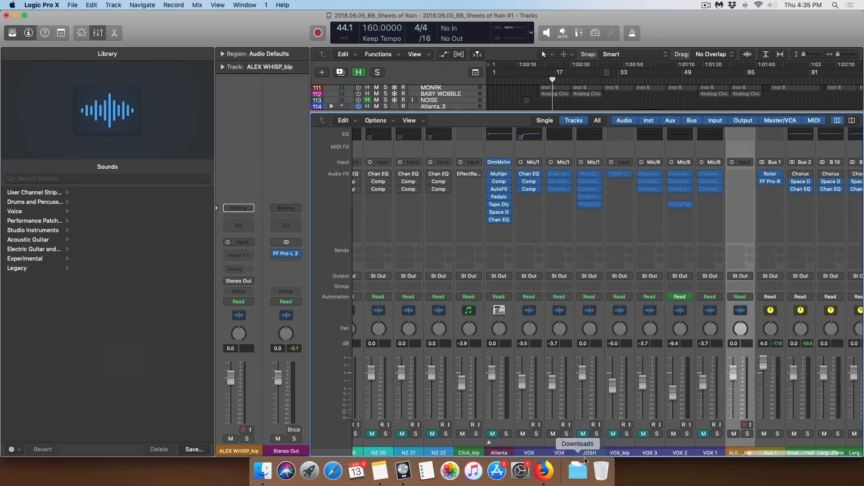
pyautogui.click(587, 450)
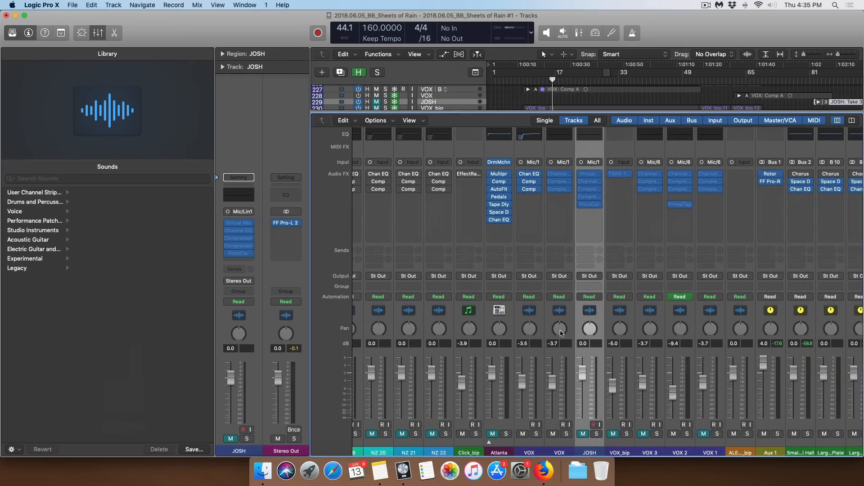
pyautogui.press('x')
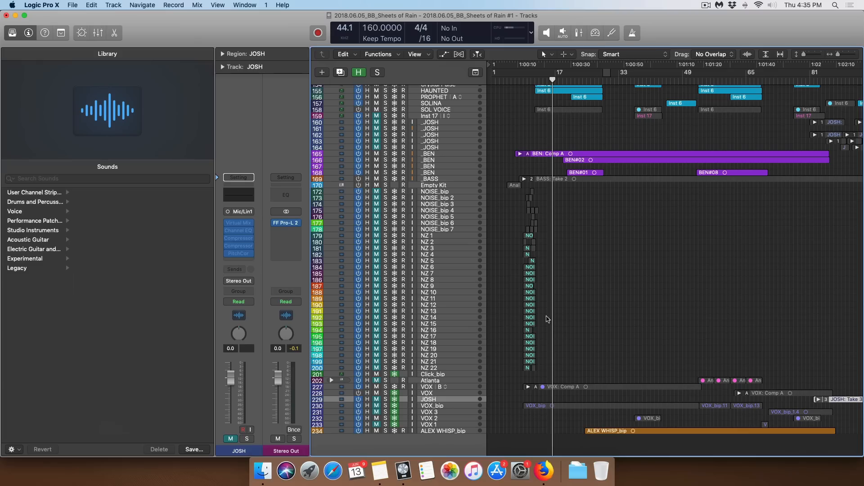
pyautogui.click(395, 400)
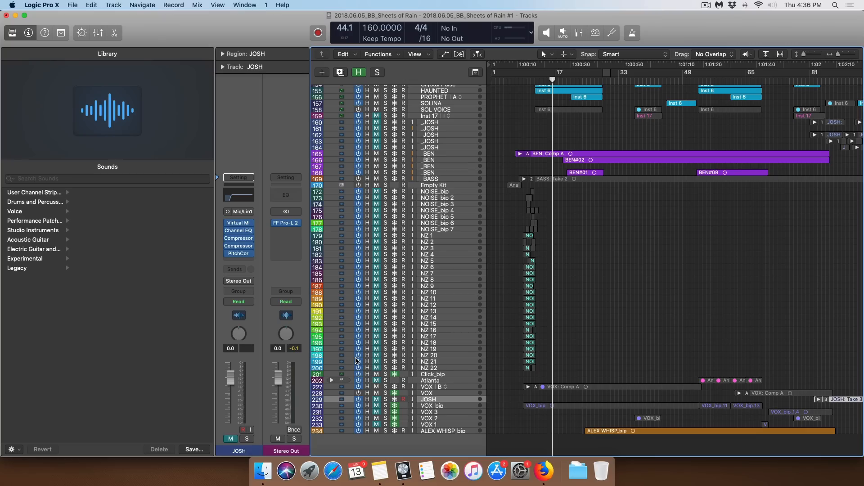
# Step: Hide the Library and locate the Autoscroll to Selection option among the Mixer's view settings
pyautogui.press('y')
pyautogui.press('x')
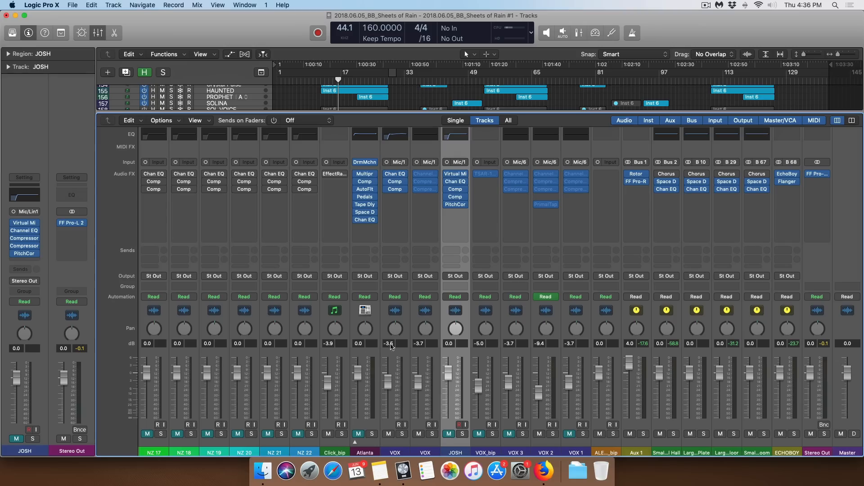
pyautogui.click(210, 123)
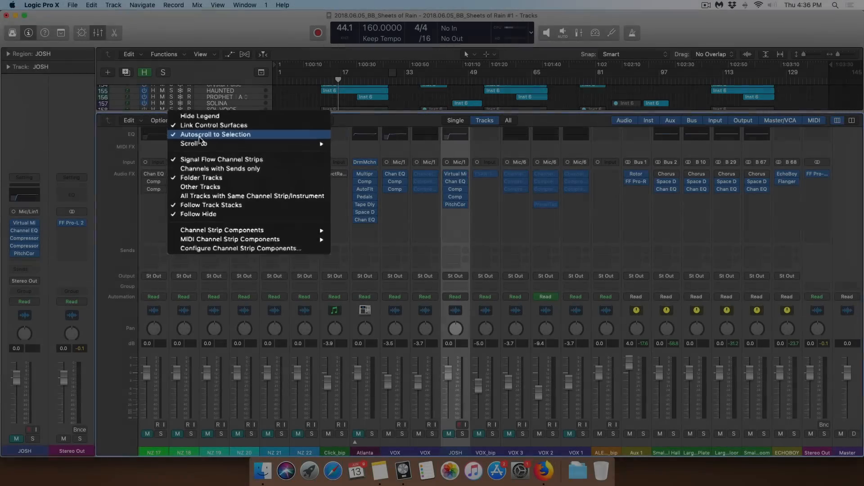
pyautogui.click(209, 133)
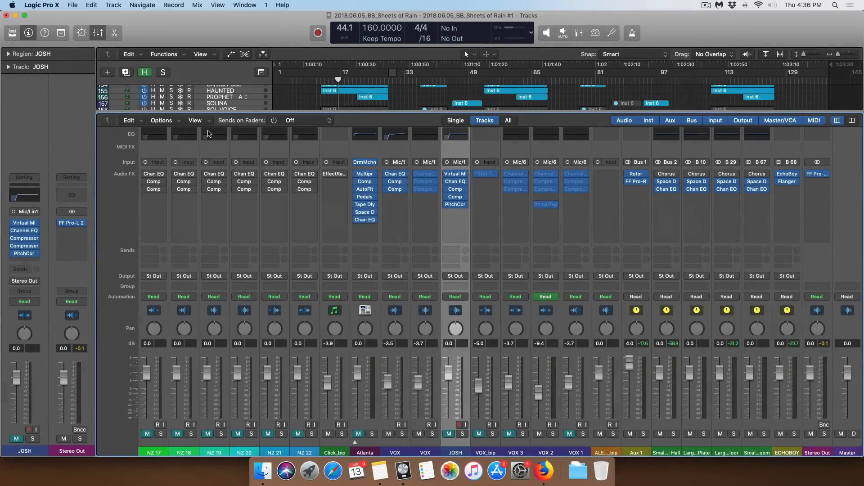
pyautogui.click(209, 122)
pyautogui.click(209, 149)
# Step: Select the Crate Digger_1 track in the track list and show its channel strip in the Mixer
pyautogui.press('x')
pyautogui.scroll(10, 240, 94)
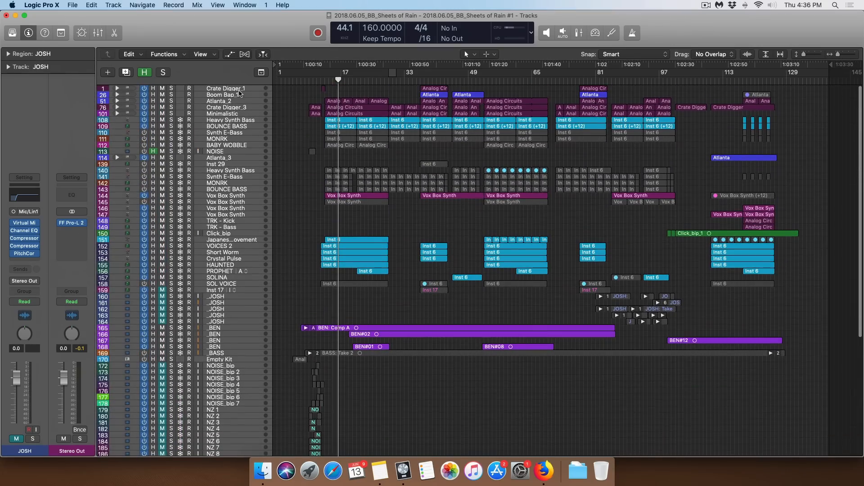
pyautogui.click(240, 90)
pyautogui.scroll(-5, 257, 199)
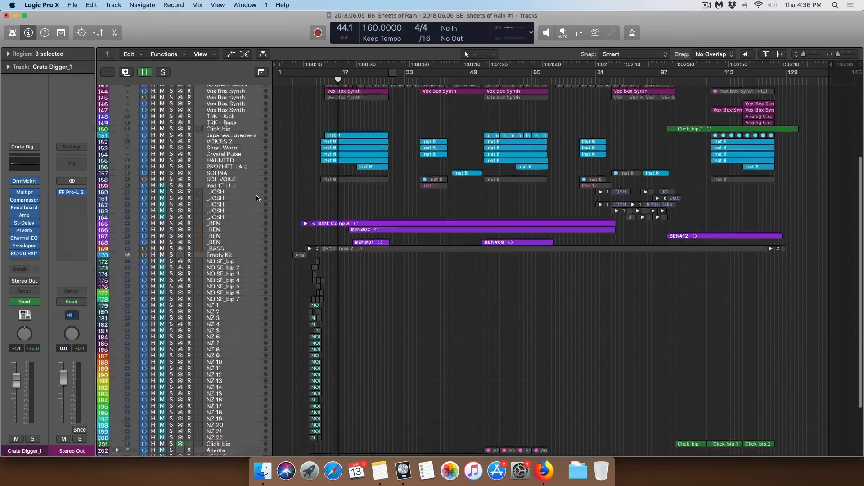
pyautogui.scroll(-3, 256, 198)
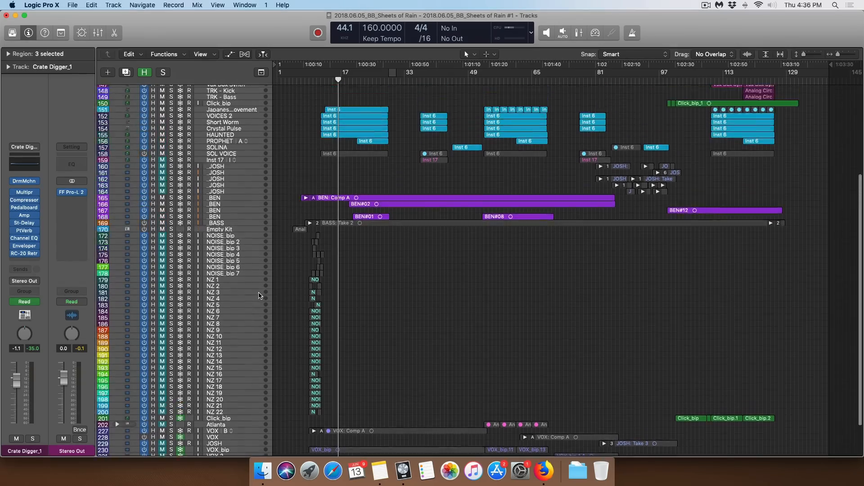
pyautogui.scroll(8, 260, 295)
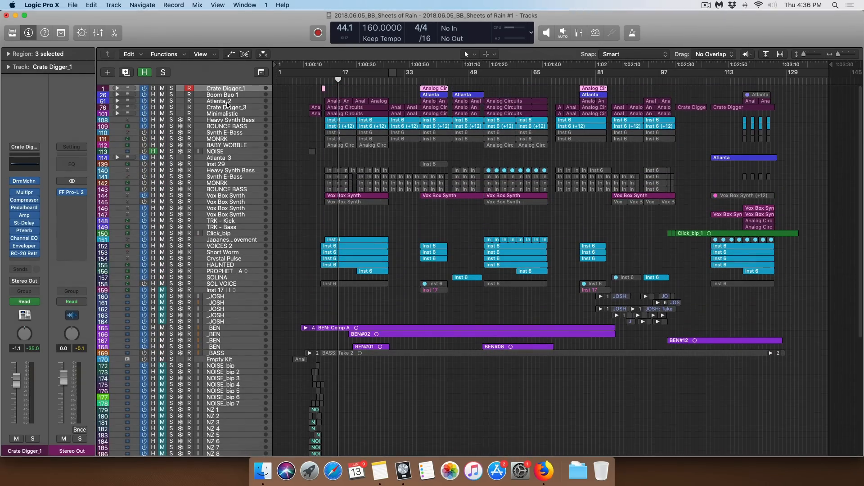
pyautogui.press('x')
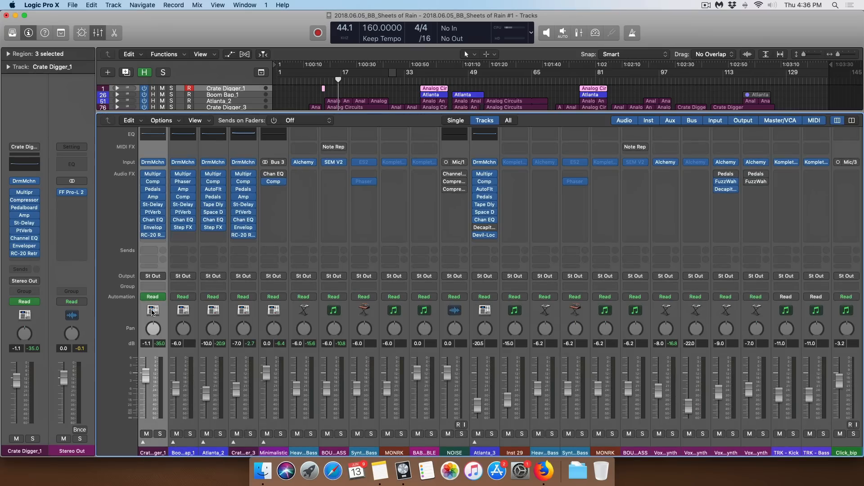
# Step: Select the last track in the track list, number 234, and show its channel strip in the Mixer
pyautogui.press('x')
pyautogui.scroll(-10, 370, 234)
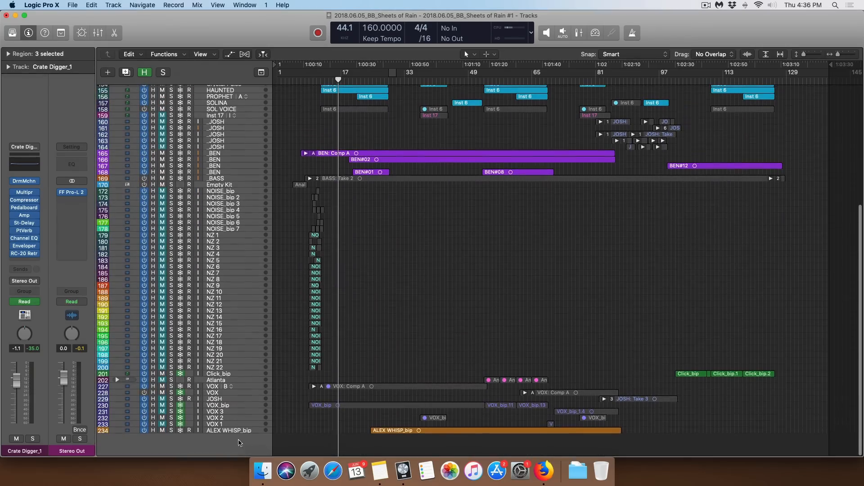
pyautogui.click(229, 431)
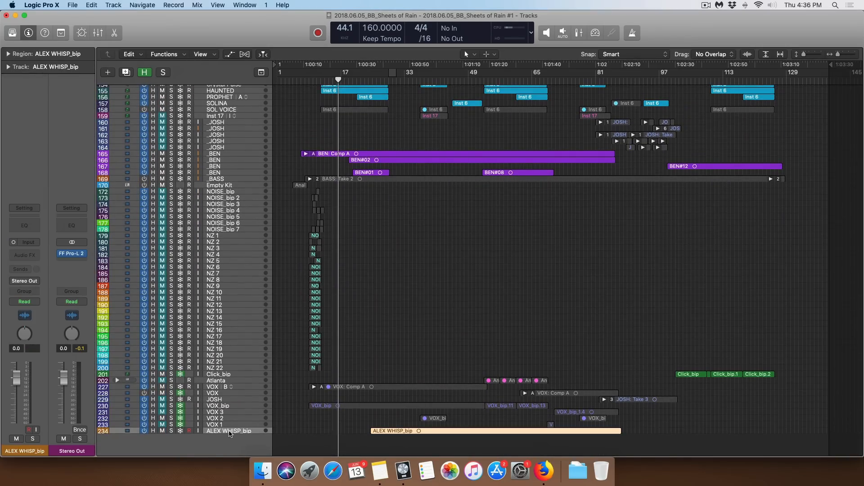
pyautogui.press('x')
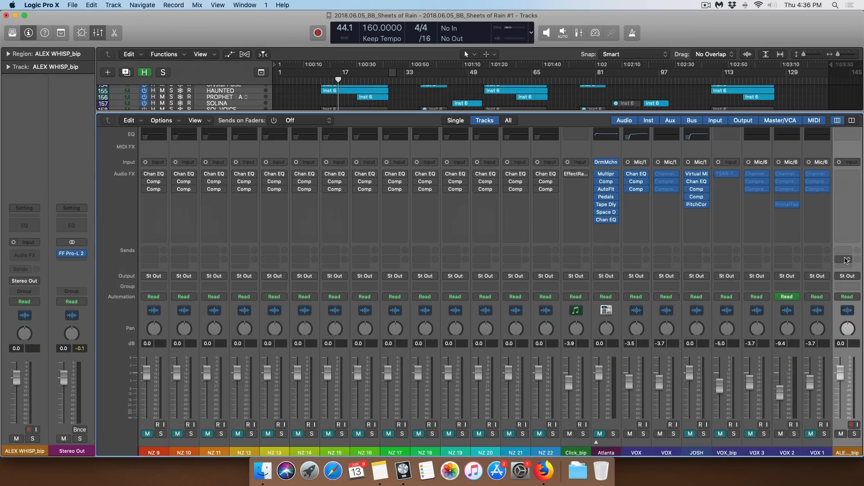
# Step: Select the VOICES 2 track in the track list and show its channel strip in the Mixer
pyautogui.press('x')
pyautogui.scroll(4, 199, 129)
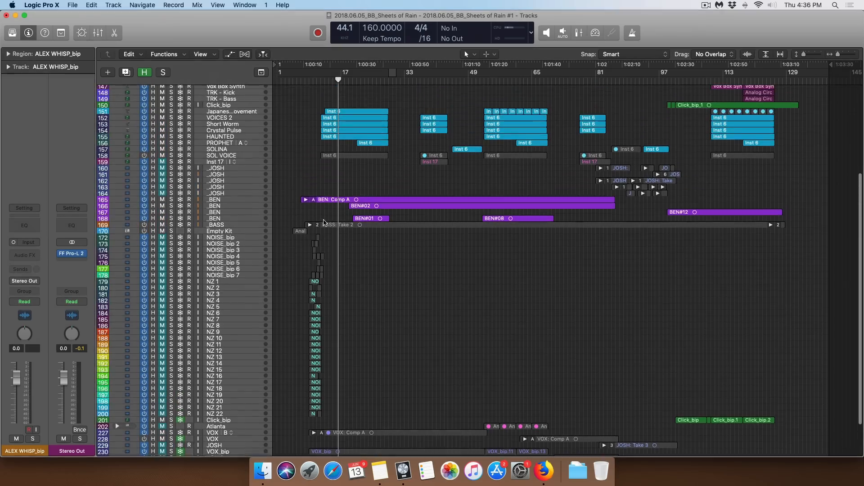
pyautogui.click(220, 123)
pyautogui.press('x')
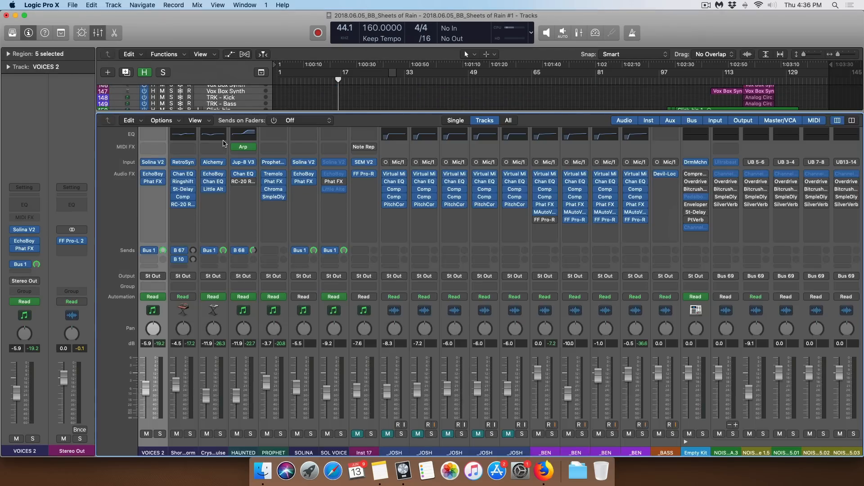
# Step: Select the NZ 8 track in the track list and show its channel strip in the Mixer
pyautogui.press('x')
pyautogui.click(225, 328)
pyautogui.press('x')
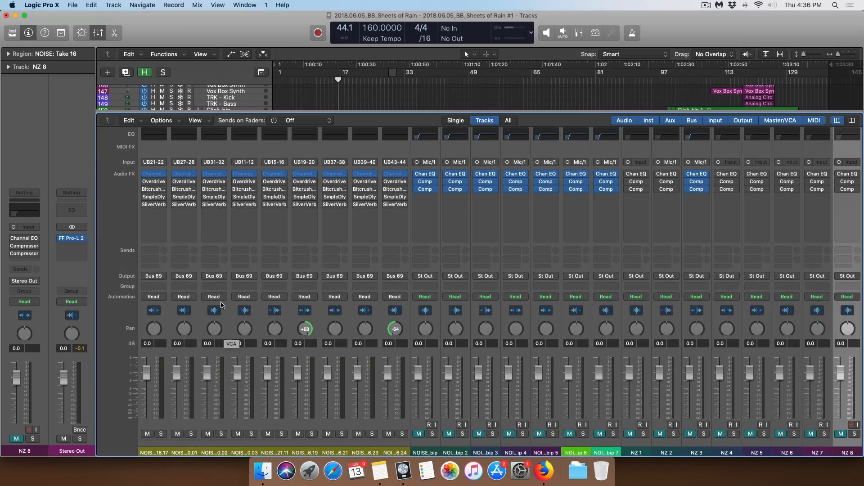
pyautogui.press('x')
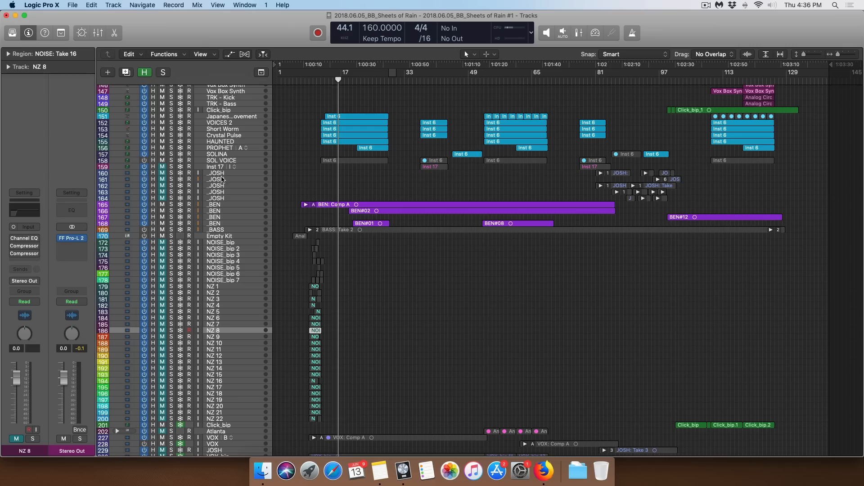
pyautogui.press('x')
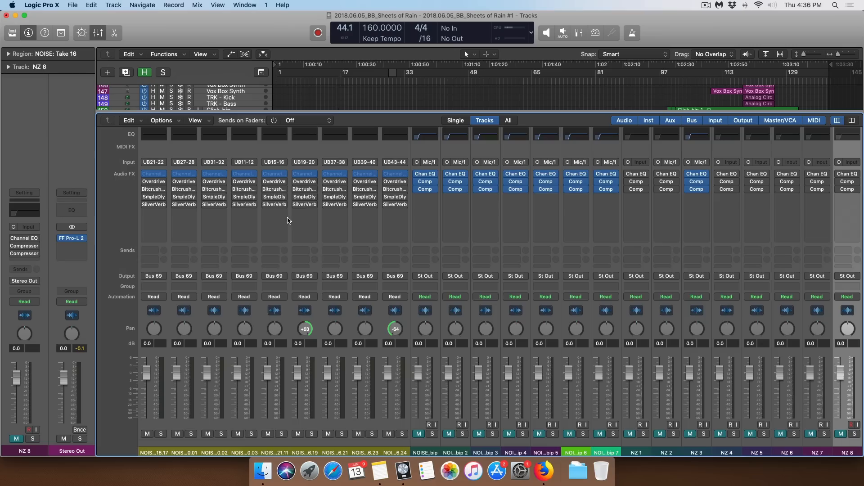
# Step: Turn off Autoscroll to Selection for the Mixer, then select the Crate Digger_1 track and reopen the Mixer
pyautogui.click(206, 121)
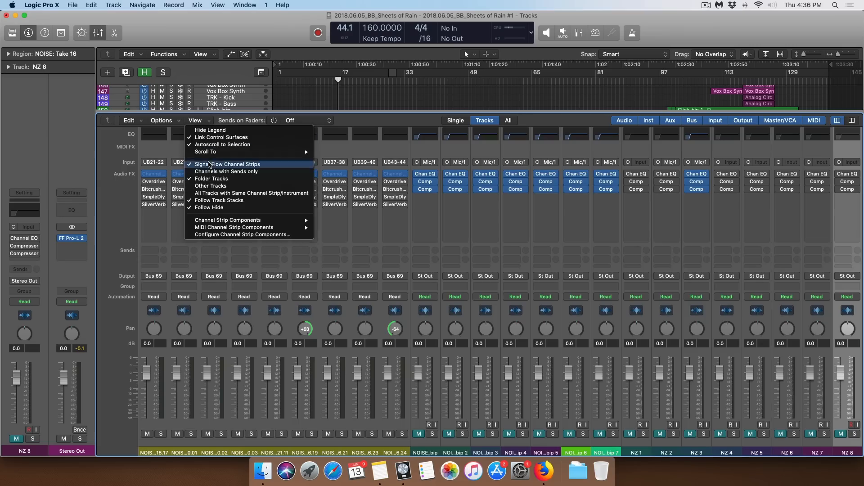
pyautogui.press('Escape')
pyautogui.press('x')
pyautogui.scroll(10, 240, 182)
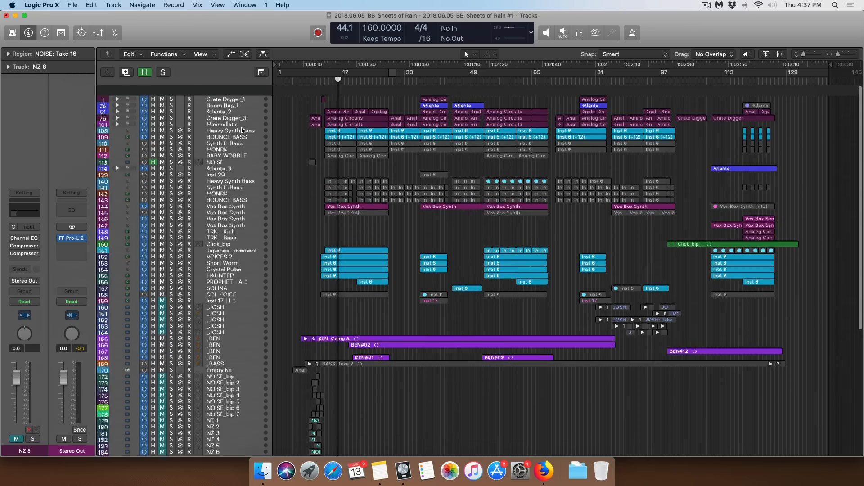
pyautogui.click(235, 89)
pyautogui.press('x')
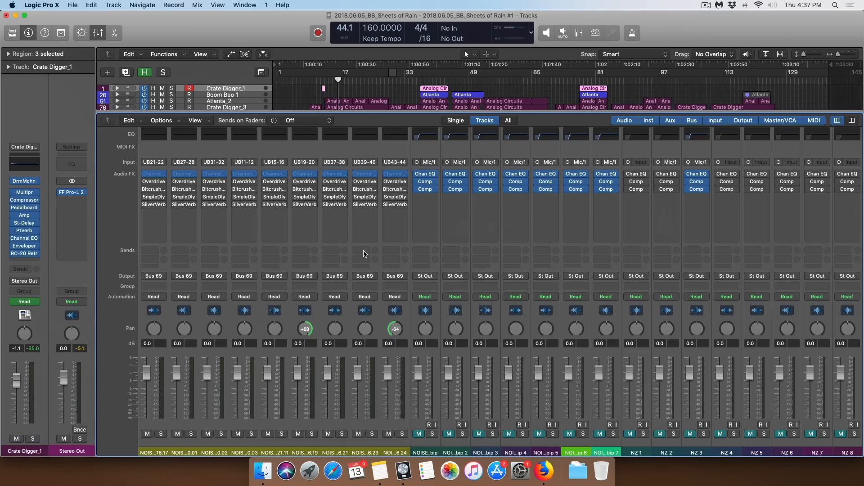
# Step: Locate the selected Crate Digger_1 channel strip manually in the Mixer, then turn Autoscroll to Selection back on
pyautogui.hscroll(1, 293, 275)
pyautogui.hscroll(-15, 292, 274)
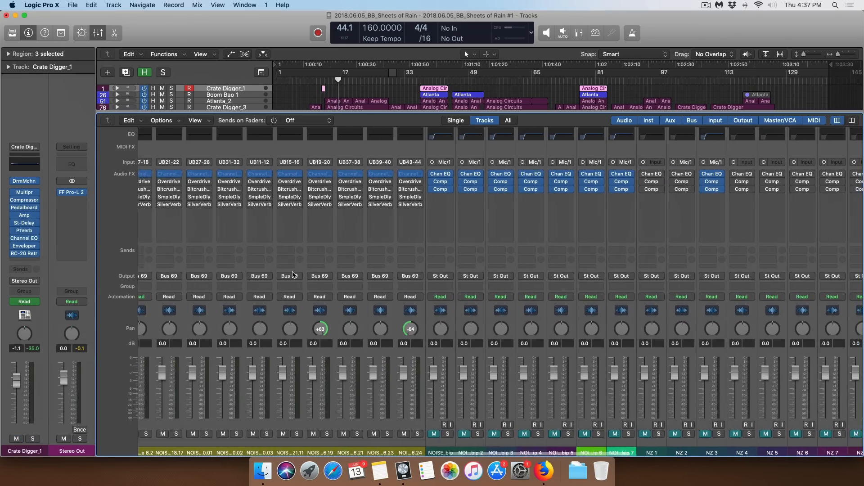
pyautogui.hscroll(-20, 293, 275)
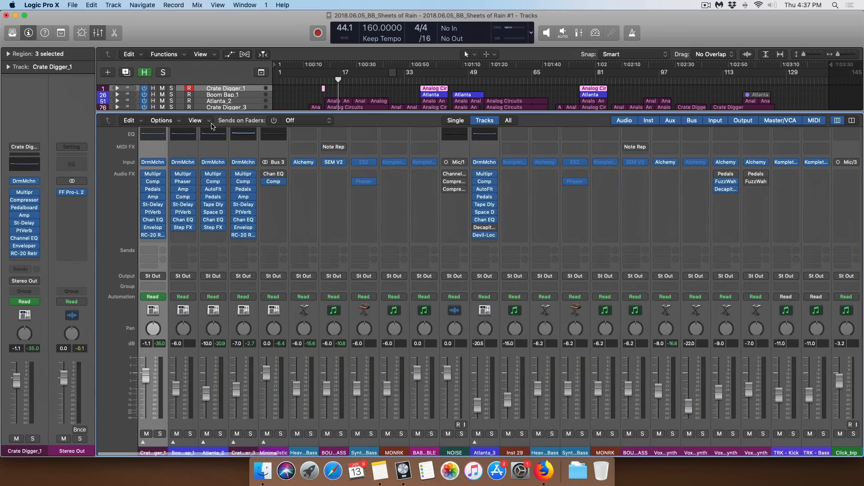
pyautogui.click(195, 120)
pyautogui.click(209, 145)
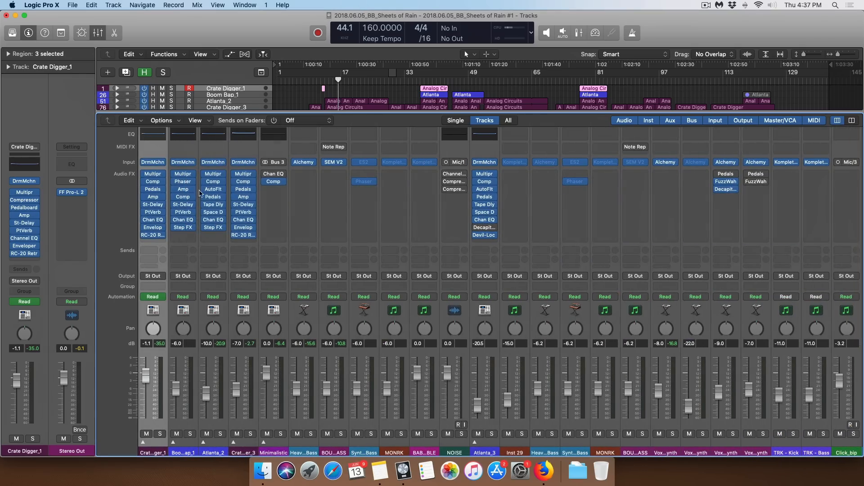
# Step: Examine the sends on the instrument channel strips and the aux channel strips at the end of the Mixer
pyautogui.hscroll(10, 229, 218)
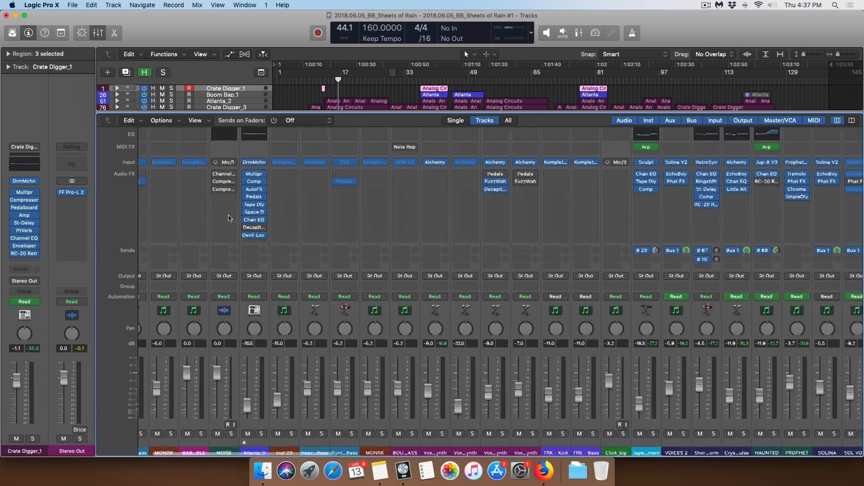
pyautogui.hscroll(5, 229, 219)
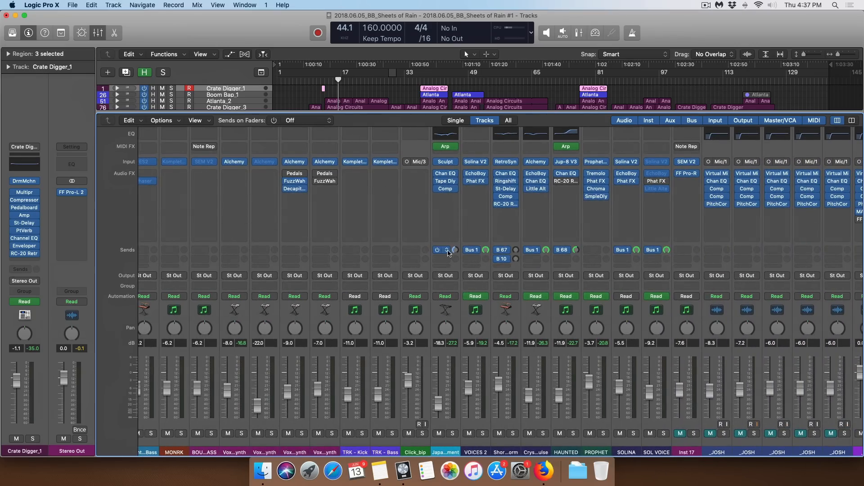
pyautogui.hscroll(2, 445, 254)
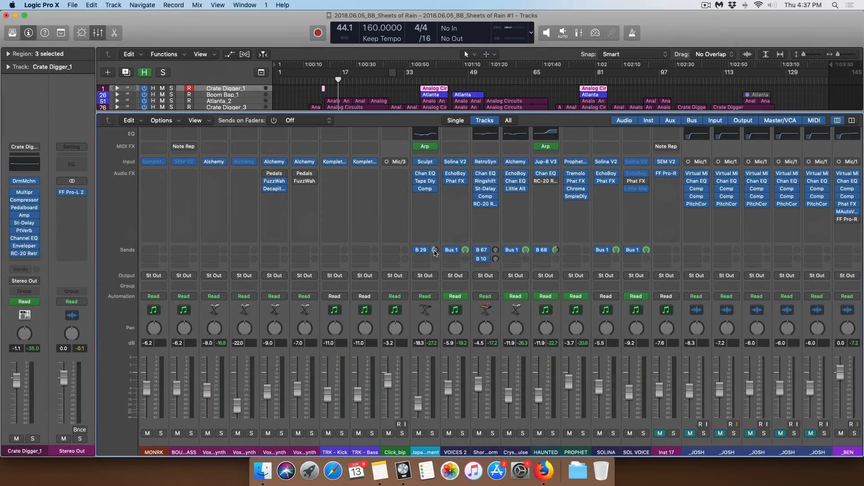
pyautogui.hscroll(20, 436, 253)
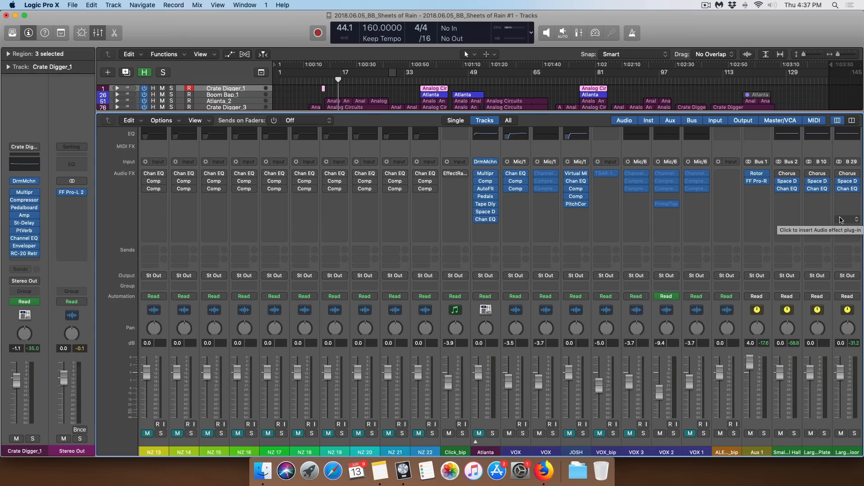
pyautogui.hscroll(-20, 839, 220)
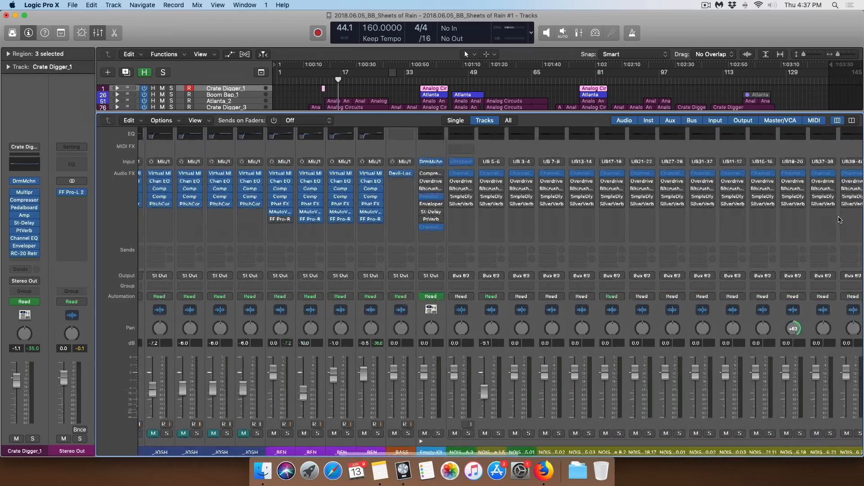
pyautogui.hscroll(-5, 840, 220)
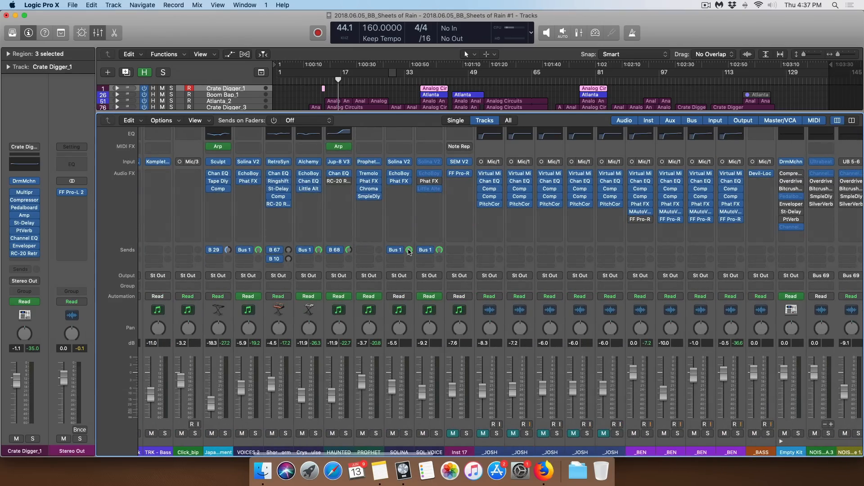
# Step: Insert DeEsser 2 as the first audio effect on track 234's channel strip and move its window over the Mixer
pyautogui.hscroll(20, 409, 252)
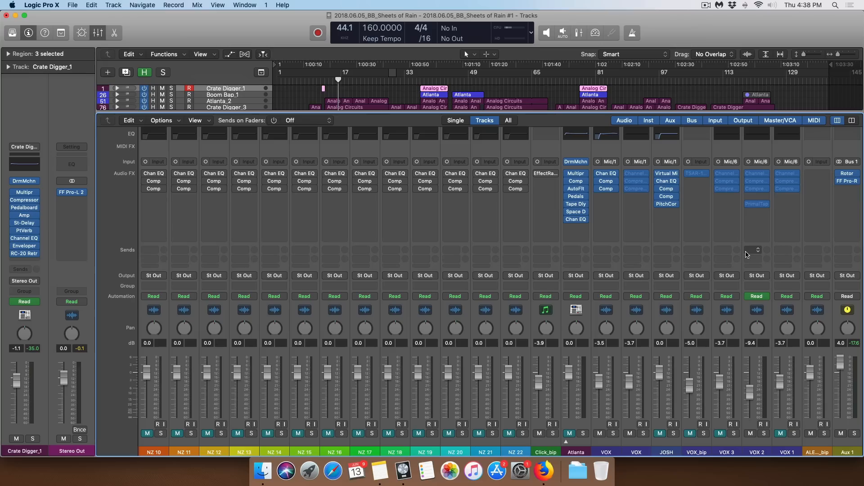
pyautogui.click(810, 174)
pyautogui.click(771, 212)
pyautogui.moveTo(294, 45); pyautogui.dragTo(449, 82)
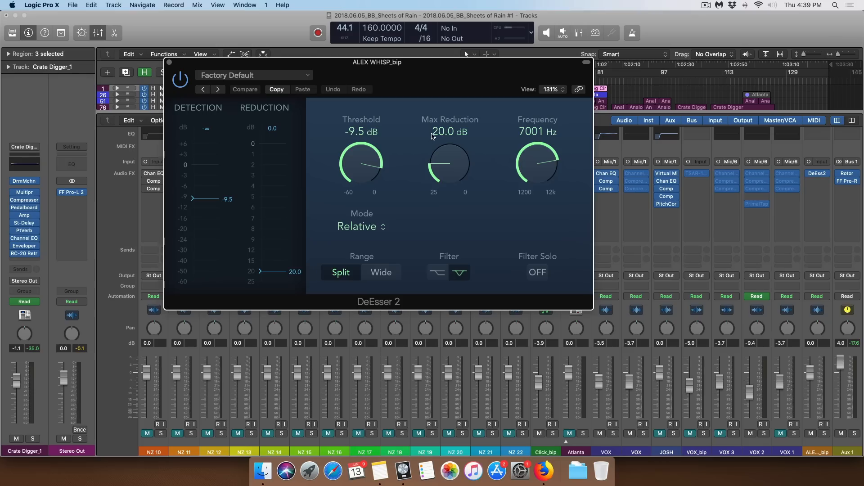
# Step: Hide the plug-in window and Mixer, turn on the cycle for bars 29 to 31, and solo track 234
pyautogui.press('v')
pyautogui.press('x')
pyautogui.scroll(-10, 489, 223)
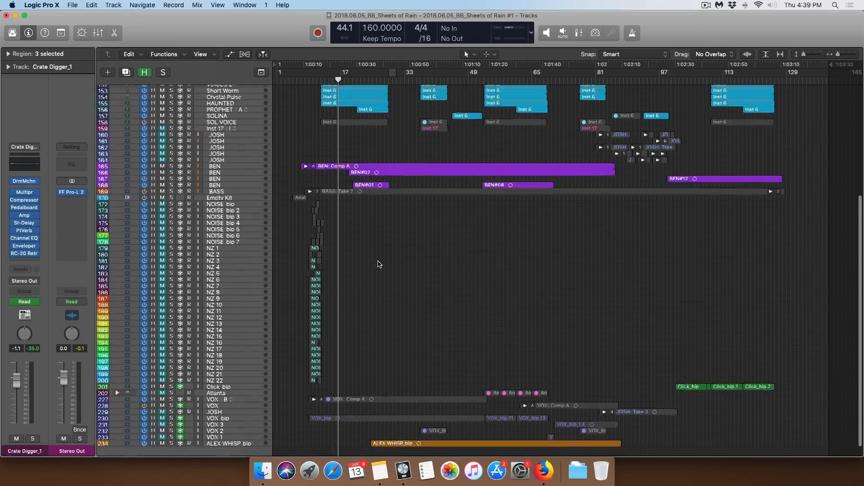
pyautogui.keyDown('ctrl'); pyautogui.keyDown('alt'); pyautogui.click(407, 429); pyautogui.keyUp('alt'); pyautogui.keyUp('ctrl')
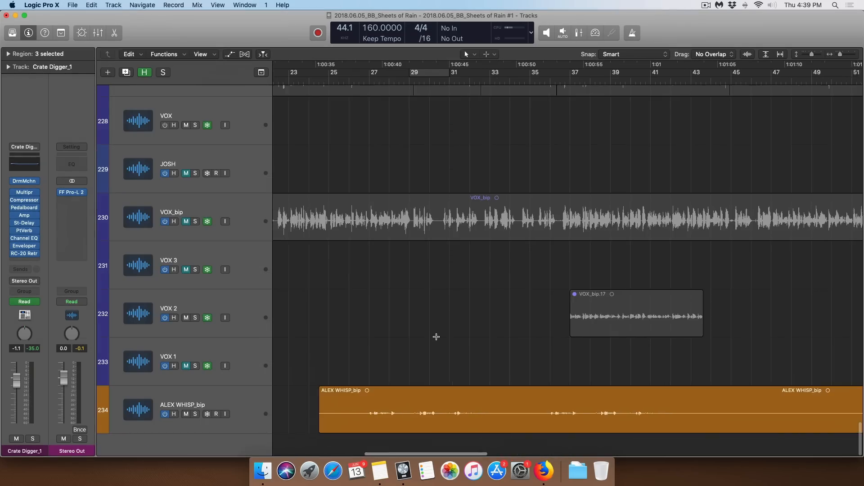
pyautogui.moveTo(387, 366); pyautogui.dragTo(565, 454)
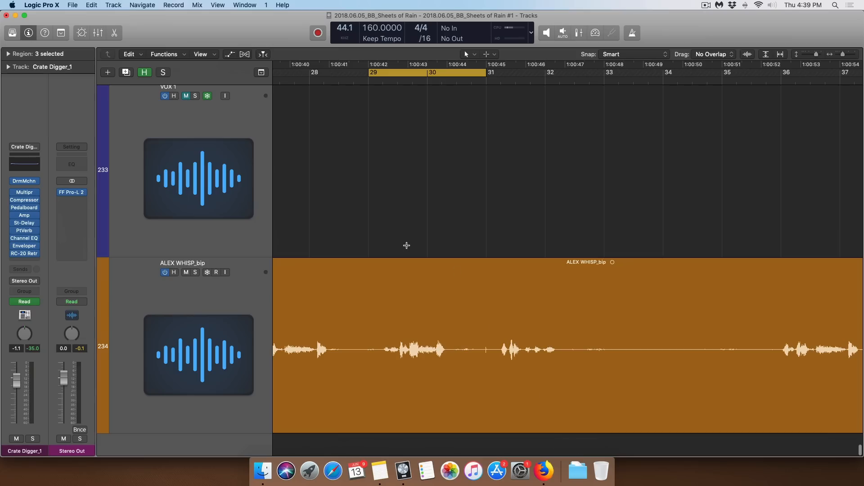
pyautogui.click(190, 288)
pyautogui.click(195, 273)
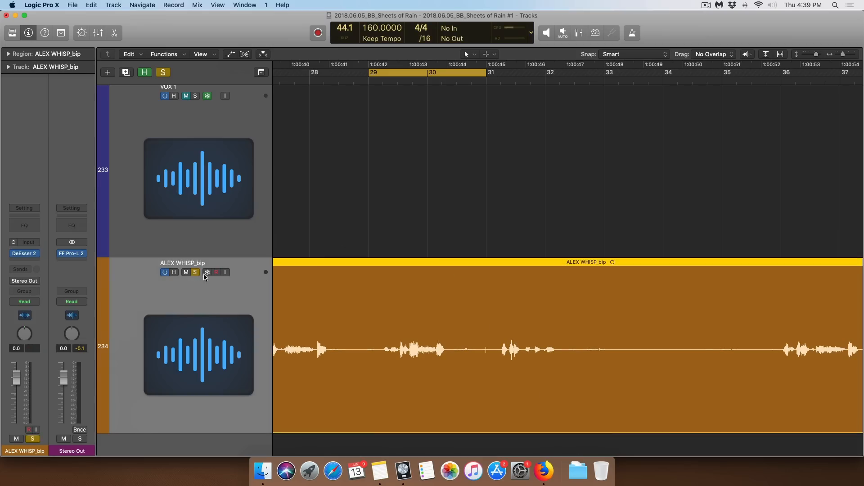
# Step: Show the DeEsser 2 window again, turn on Filter Solo, and play the cycled section
pyautogui.press('v')
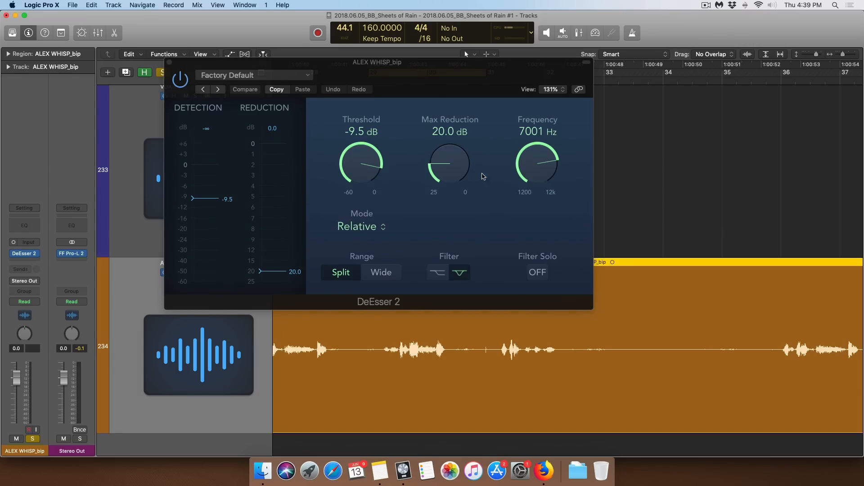
pyautogui.click(532, 272)
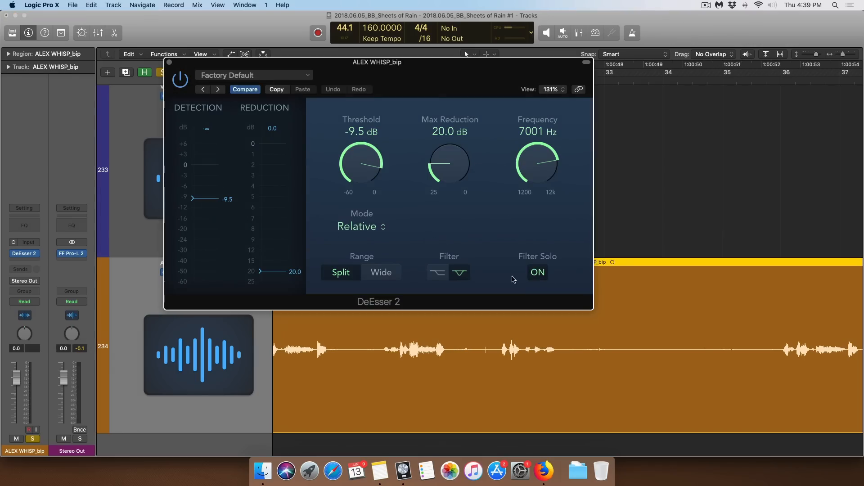
pyautogui.moveTo(445, 82); pyautogui.dragTo(467, 94)
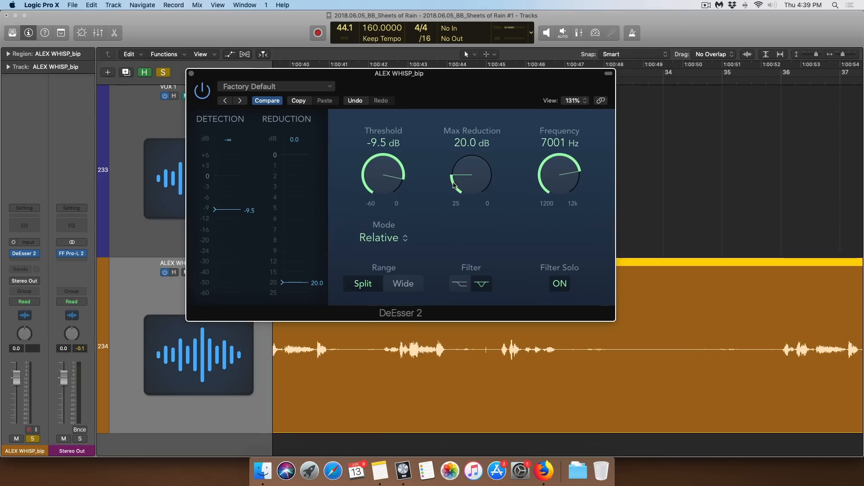
pyautogui.press('space')
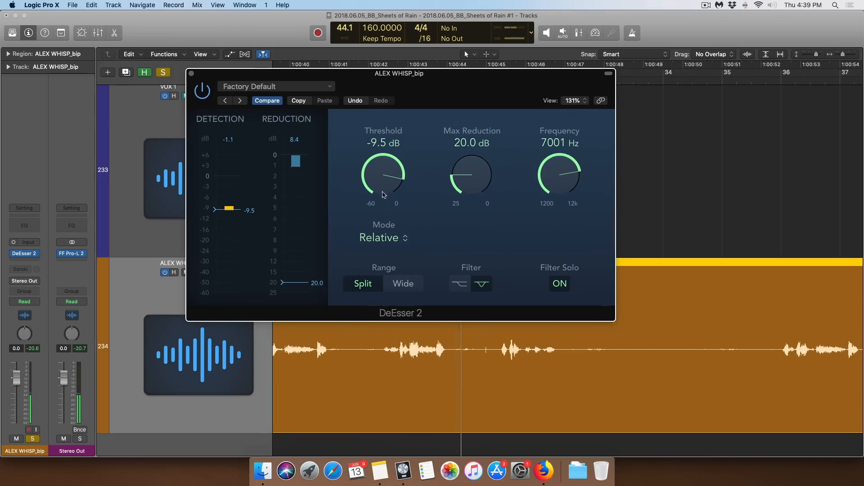
# Step: Try a 0 dB Threshold in DeEsser 2, switch to the shelving filter at 6190 Hz, and set the Threshold to -7.2 dB
pyautogui.moveTo(384, 191); pyautogui.dragTo(378, 145)
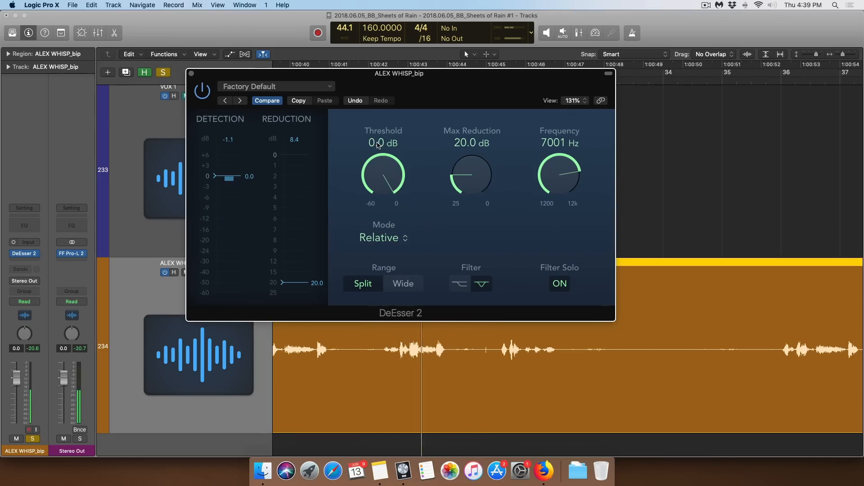
pyautogui.click(459, 284)
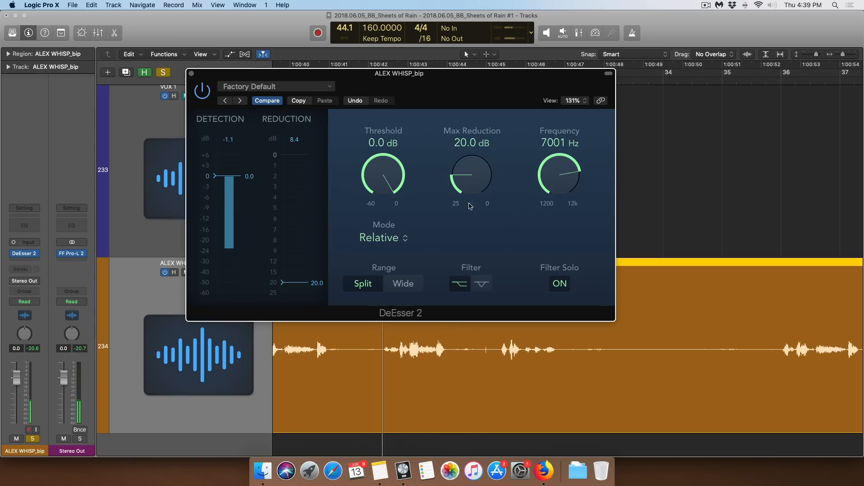
pyautogui.moveTo(557, 173); pyautogui.dragTo(554, 187)
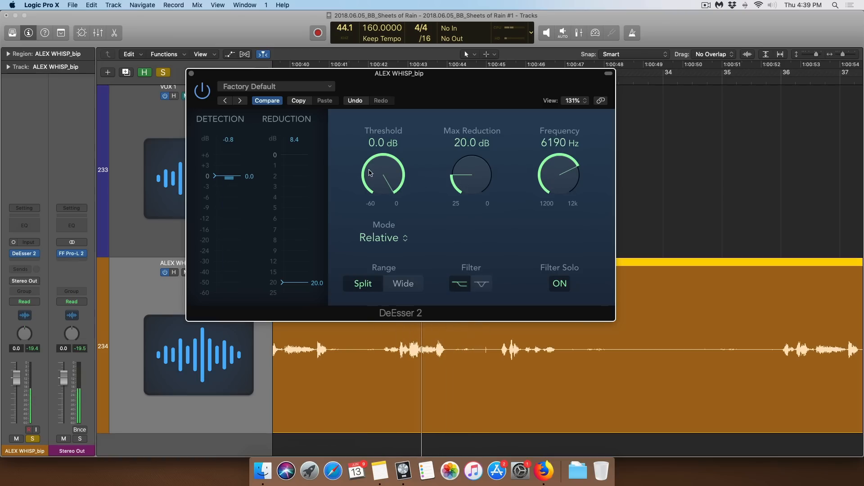
pyautogui.moveTo(382, 178); pyautogui.dragTo(383, 188)
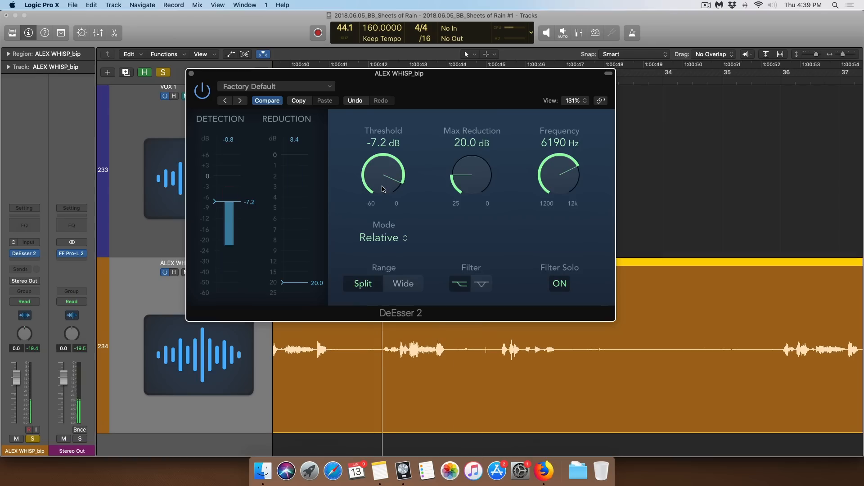
# Step: Turn off Filter Solo, set the DeEsser 2 Frequency to 7009 Hz, and bypass and re-enable the plug-in to compare the sound
pyautogui.click(560, 283)
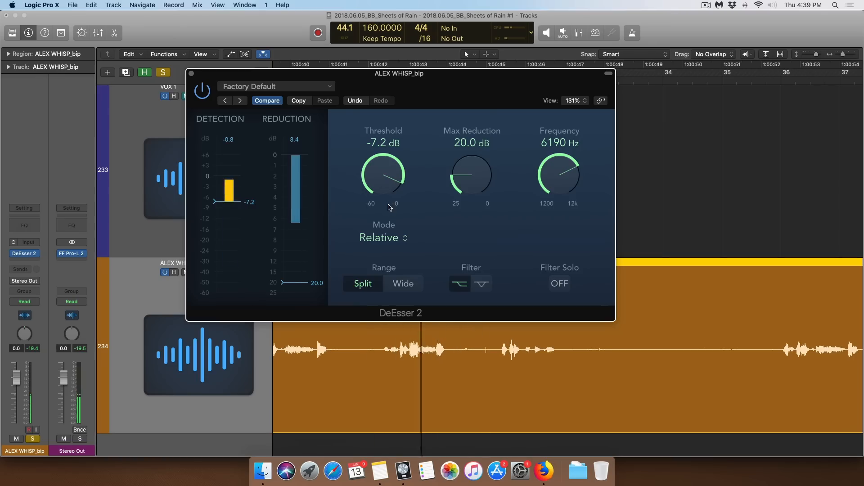
pyautogui.moveTo(541, 173); pyautogui.dragTo(541, 168)
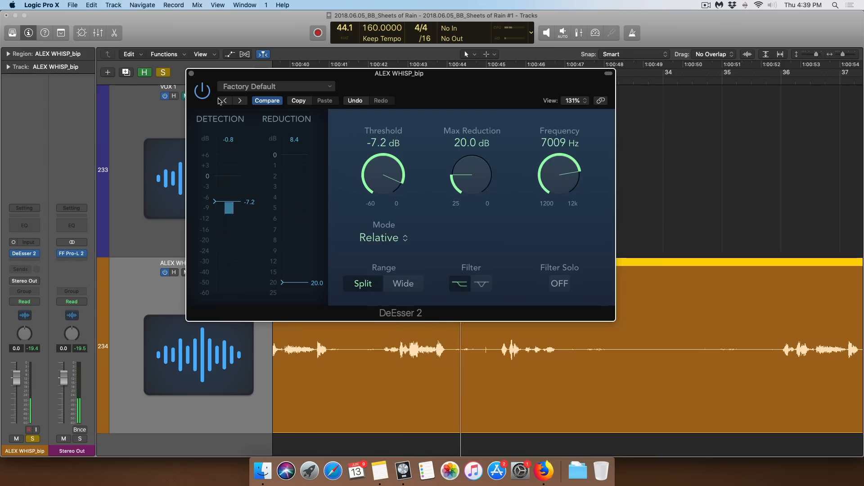
pyautogui.click(204, 92)
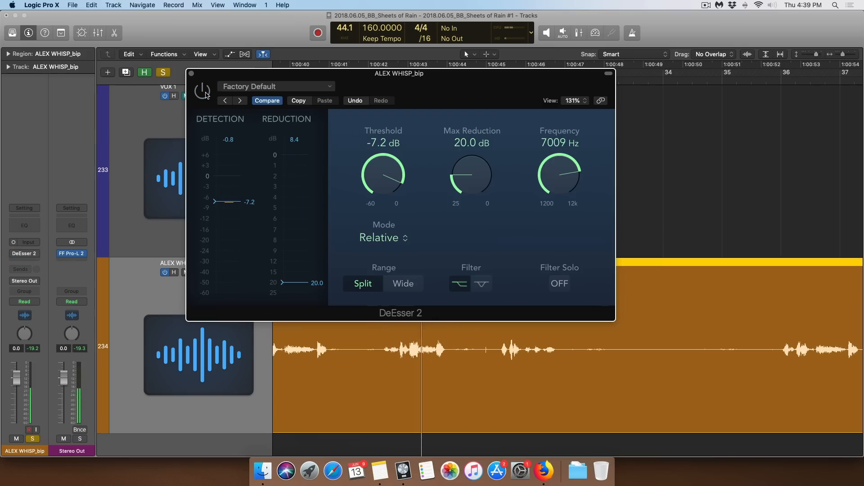
pyautogui.click(204, 92)
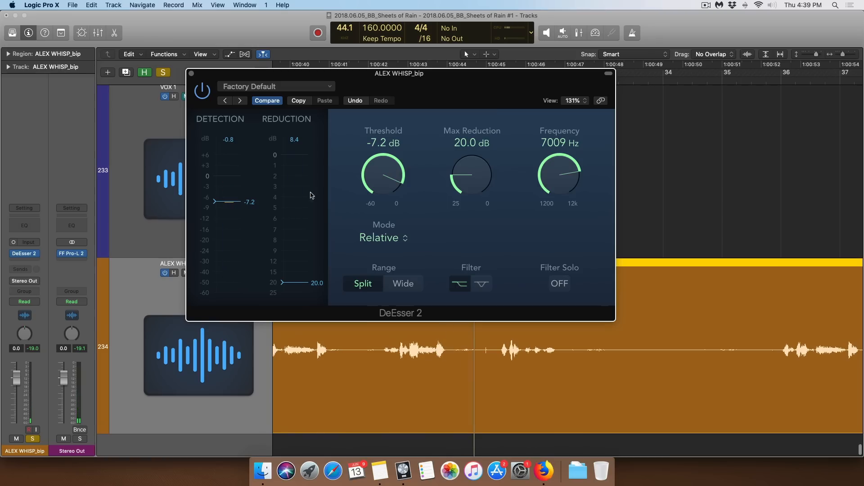
# Step: Review the DeEsser 2 Mode options, keep Relative, and close the plug-in window
pyautogui.click(368, 239)
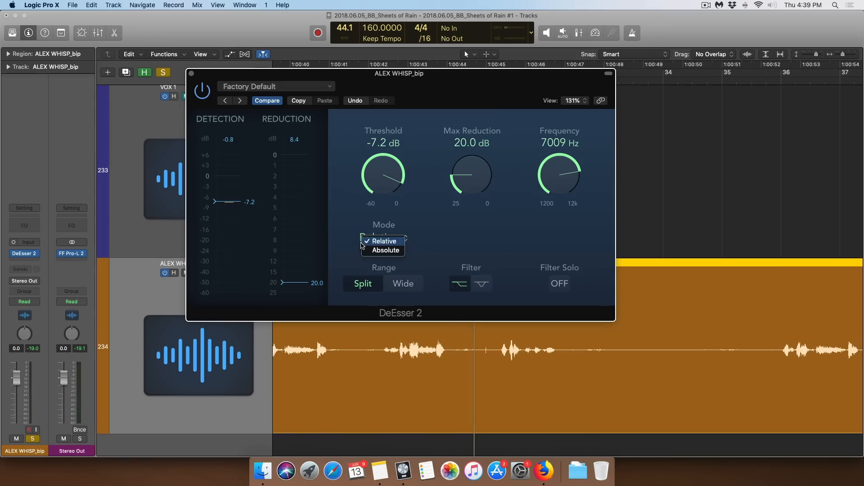
pyautogui.click(354, 225)
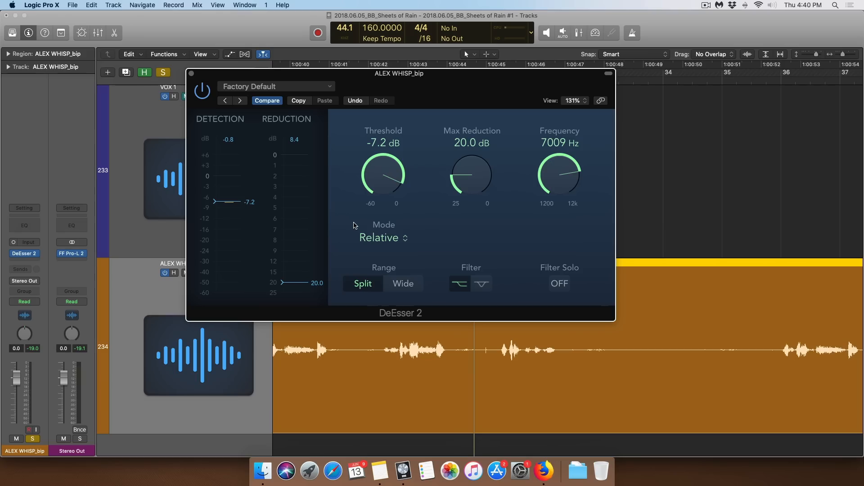
pyautogui.click(192, 73)
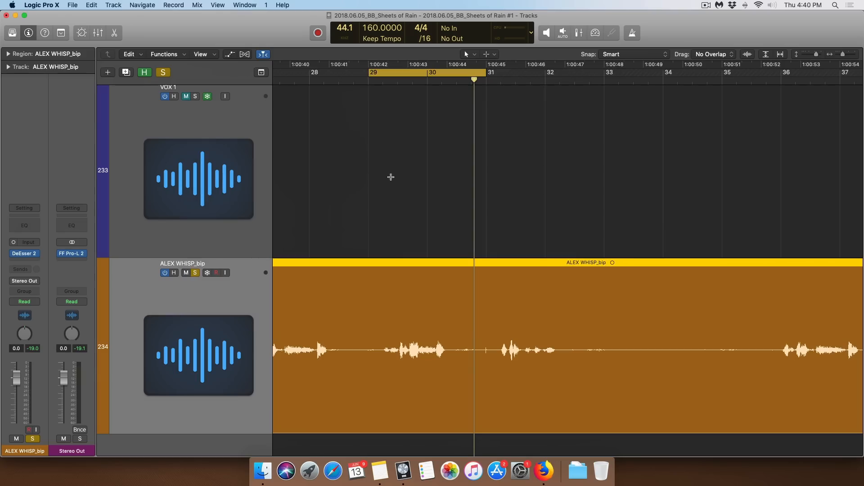
# Step: Select the Analog Circuits region at bar 33 on Crate Digger_3, set the cycle to its length, and solo the track
pyautogui.keyDown('ctrl'); pyautogui.keyDown('alt'); pyautogui.click(393, 178); pyautogui.keyUp('alt'); pyautogui.keyUp('ctrl')
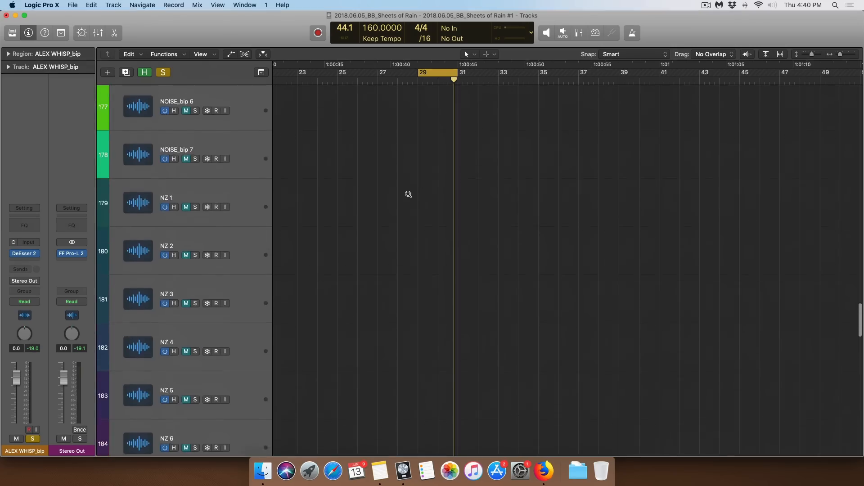
pyautogui.moveTo(367, 126); pyautogui.dragTo(432, 104)
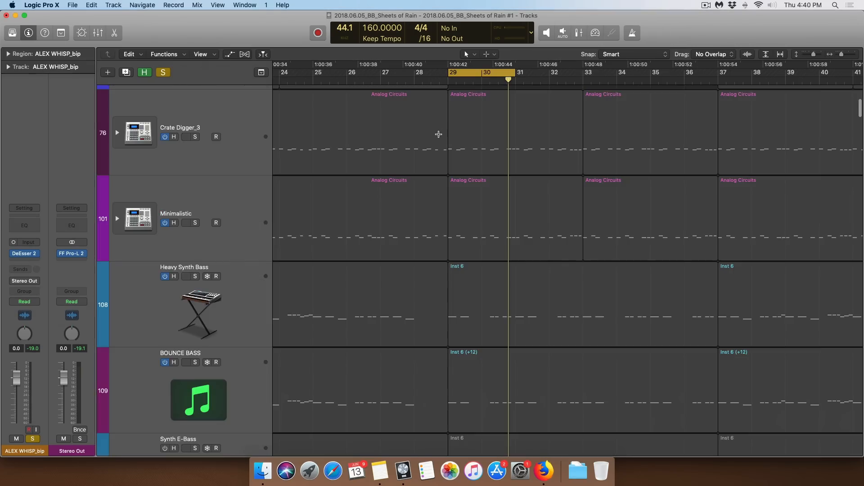
pyautogui.click(588, 122)
pyautogui.press('u')
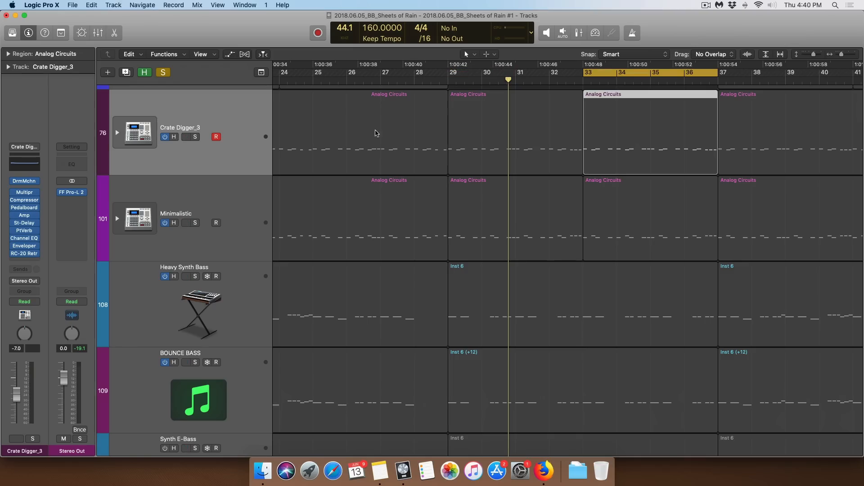
pyautogui.click(195, 137)
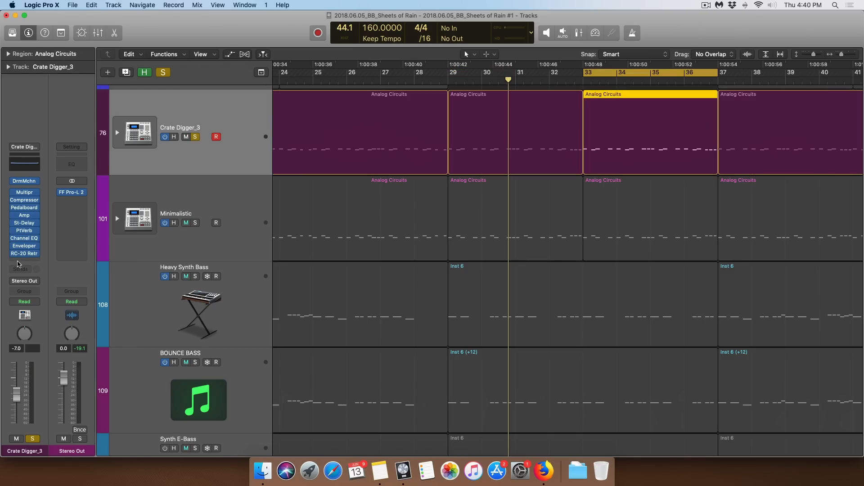
# Step: Insert the Expander plug-in after RC-20 Retro on Crate Digger_3, reposition its window, and close it
pyautogui.click(18, 262)
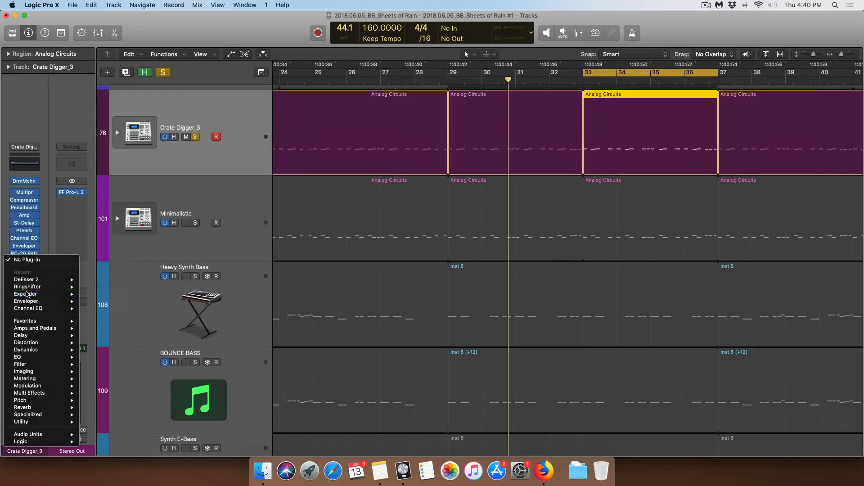
pyautogui.click(26, 294)
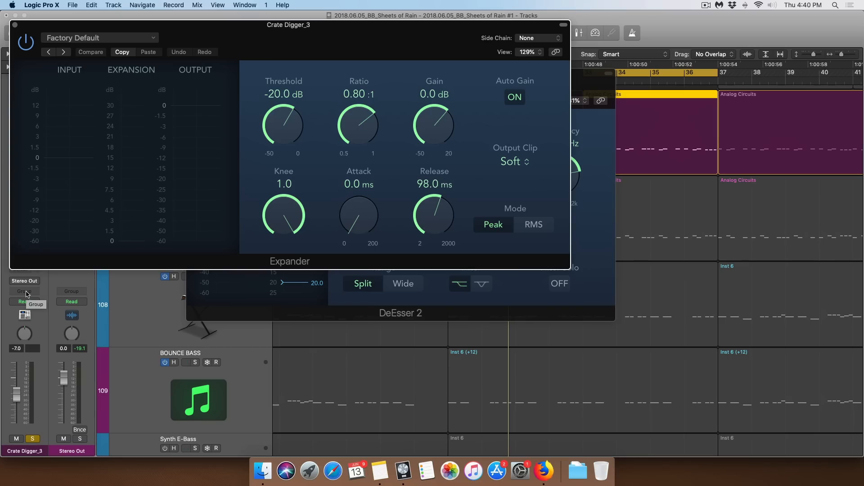
pyautogui.moveTo(287, 54); pyautogui.dragTo(410, 106)
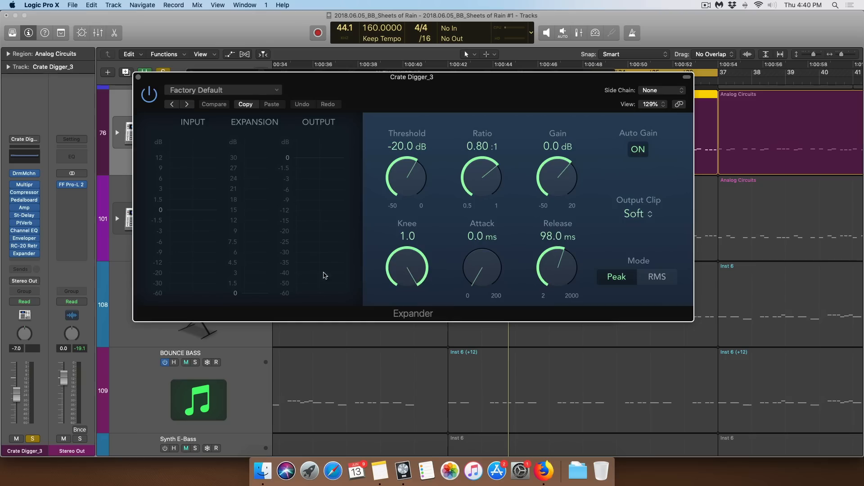
pyautogui.press('super+w')
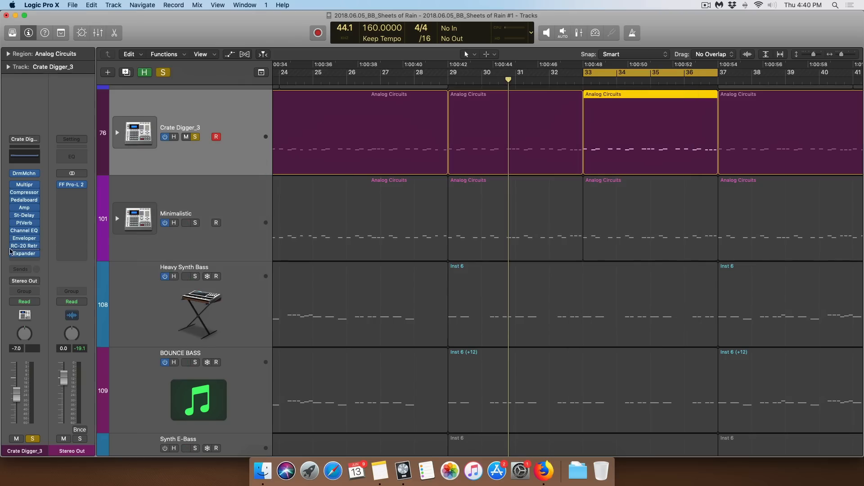
# Step: Play the cycled section, comparing Expander bypassed and active, with Ratio at 0.63:1 and Threshold tried at -24.0 dB and set to -14.0 dB
pyautogui.moveTo(37, 247)
pyautogui.press('space')
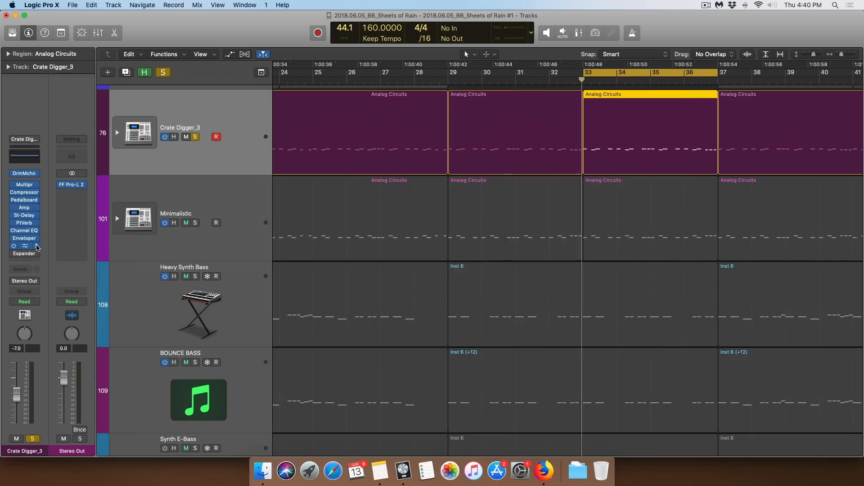
pyautogui.click(37, 247)
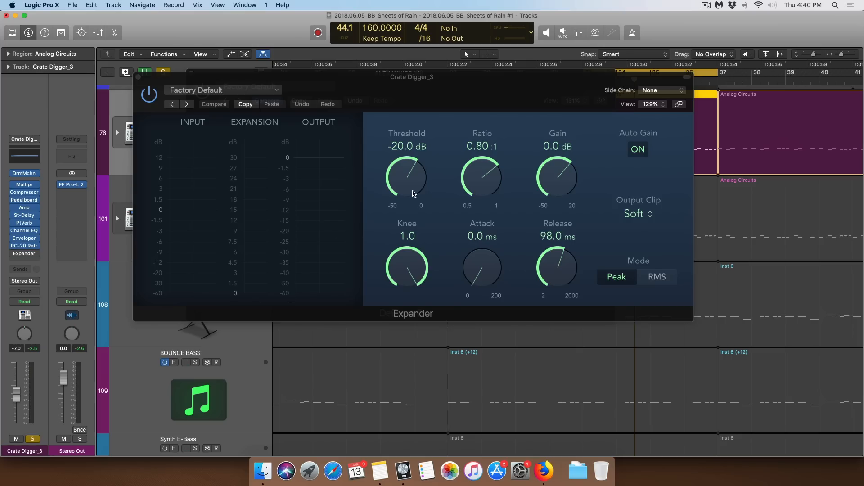
pyautogui.moveTo(407, 193); pyautogui.dragTo(407, 237)
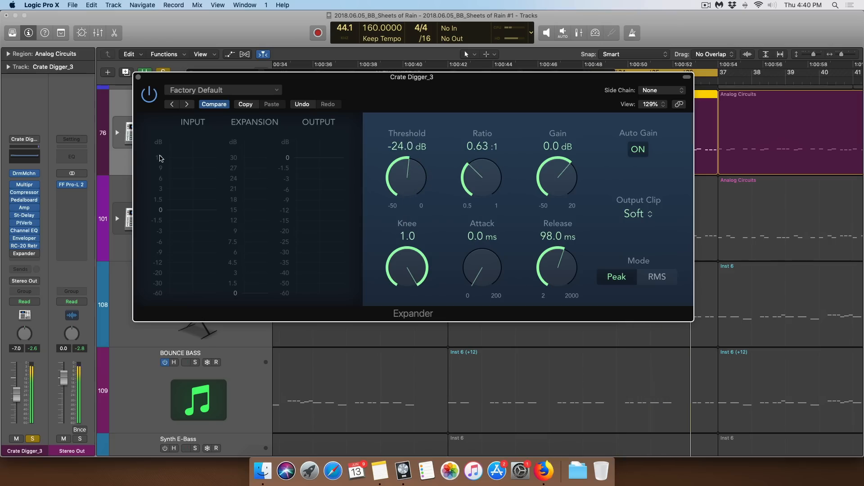
pyautogui.click(12, 254)
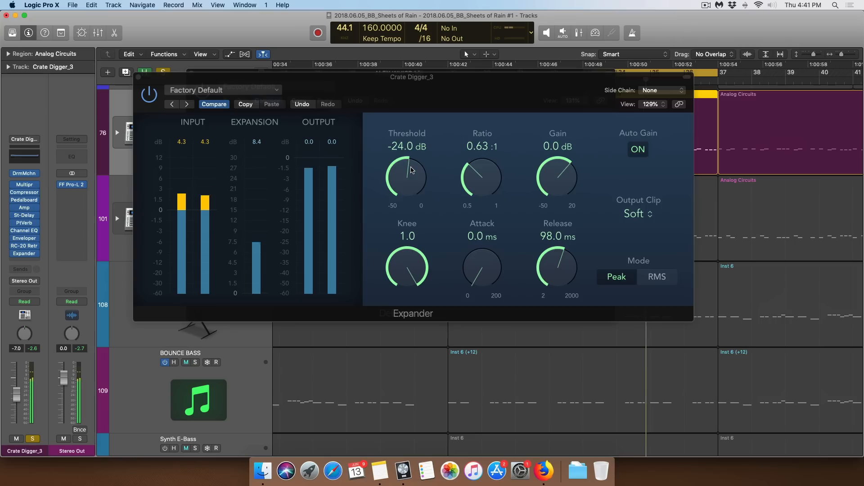
pyautogui.moveTo(409, 176); pyautogui.dragTo(411, 146)
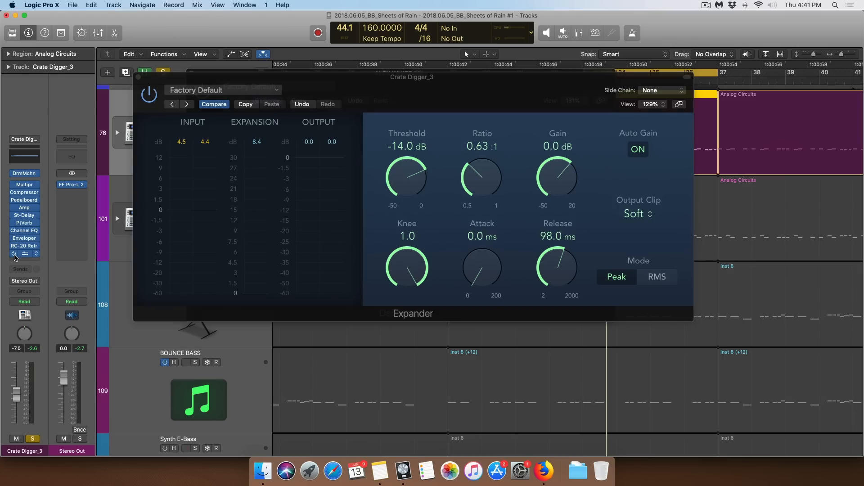
# Step: Insert Ringshifter after the Expander on Crate Digger_3 and resize its window to 175%
pyautogui.click(18, 261)
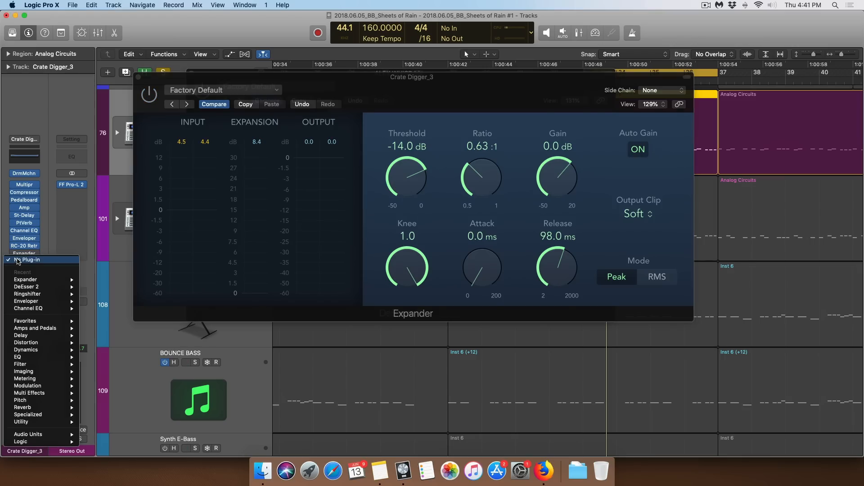
pyautogui.click(99, 295)
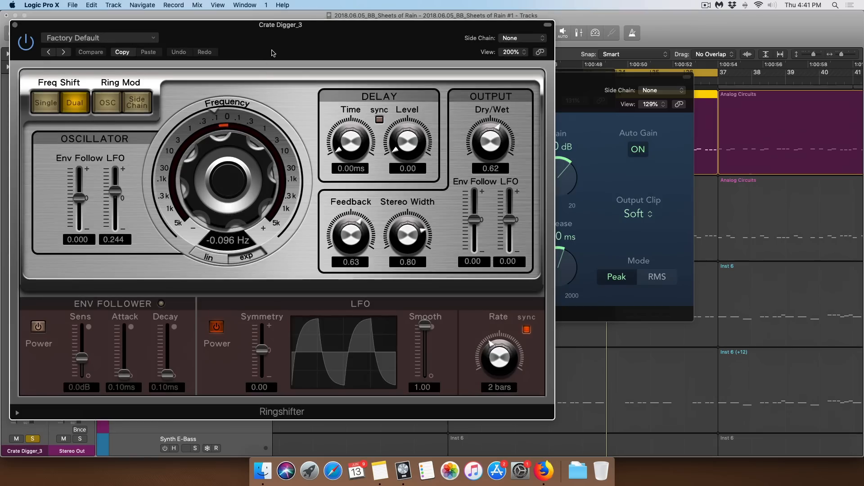
pyautogui.moveTo(271, 53); pyautogui.dragTo(385, 52)
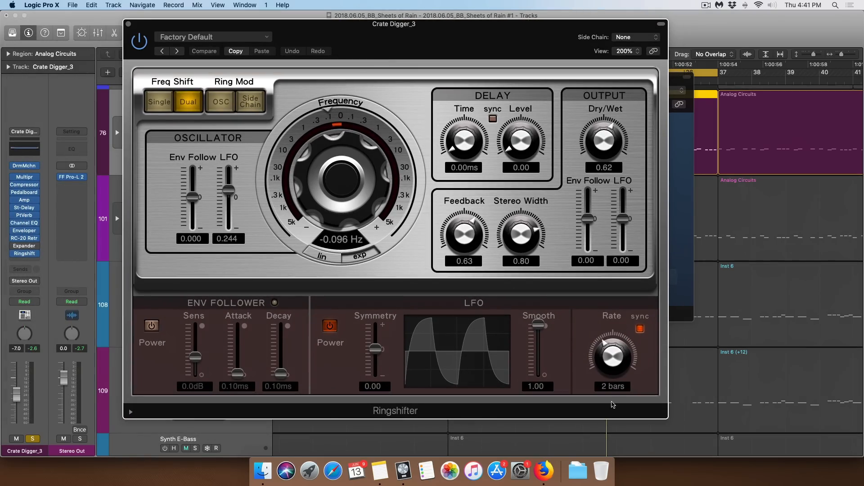
pyautogui.moveTo(656, 409); pyautogui.dragTo(597, 369)
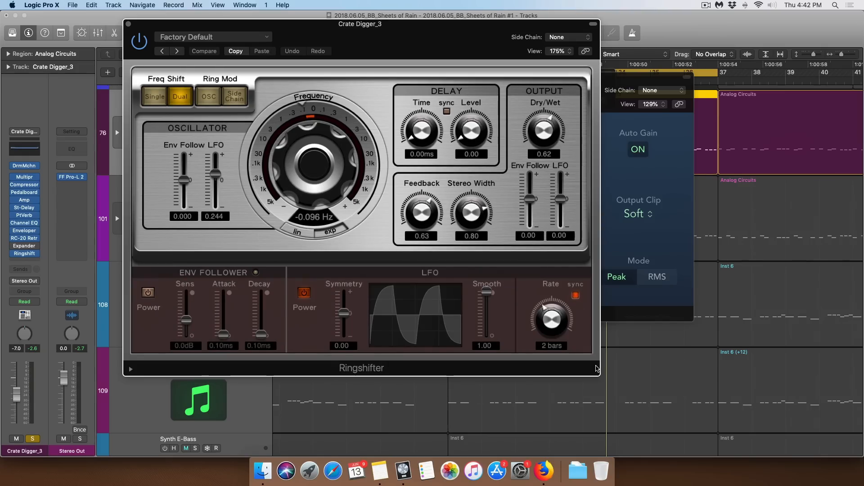
# Step: Create one new software instrument track with Retro Synth and hide the plug-in windows
pyautogui.press('alt+super+n')
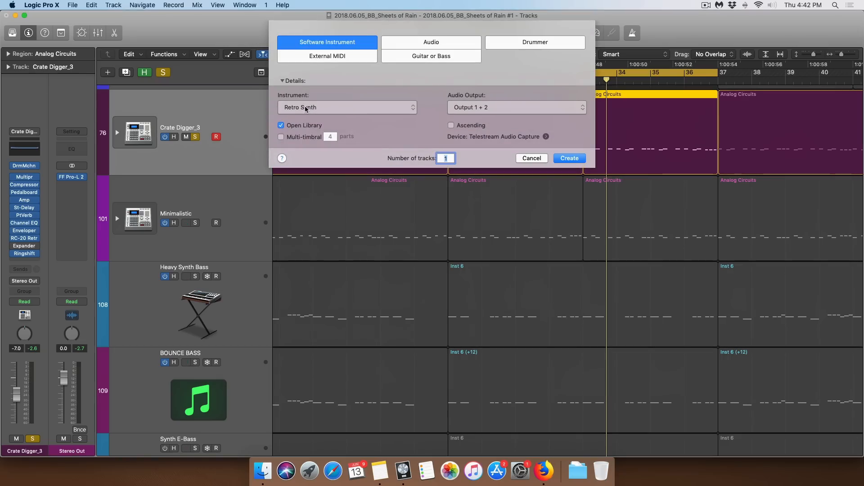
pyautogui.click(569, 160)
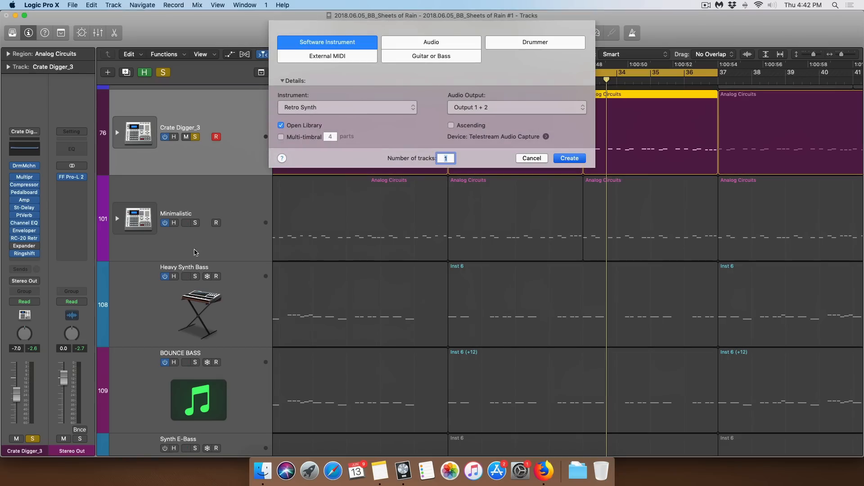
pyautogui.press('v')
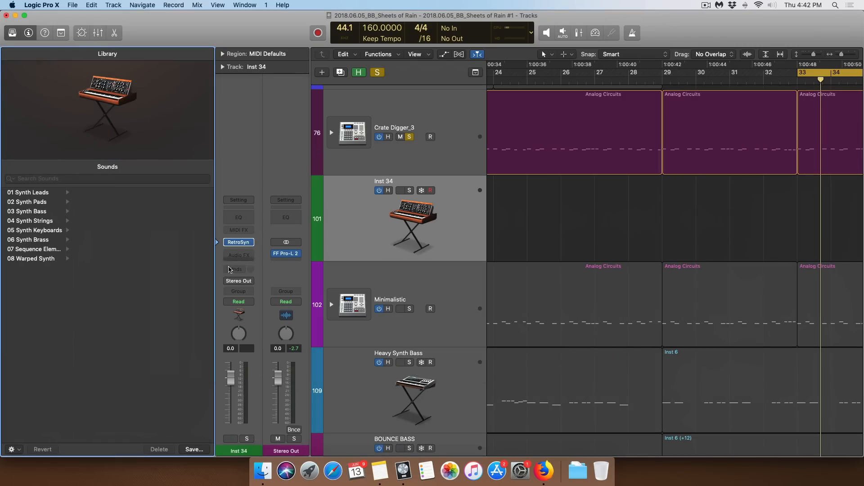
# Step: Show the Retro Synth window beside Ringshifter, switch focus between them to compare their appearance, and hide the plug-in windows
pyautogui.click(238, 244)
pyautogui.moveTo(512, 54); pyautogui.dragTo(701, 51)
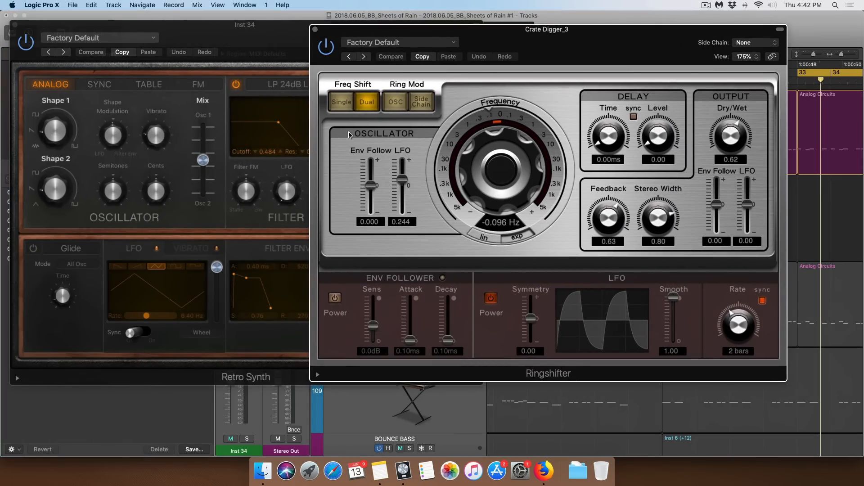
pyautogui.click(228, 55)
pyautogui.click(531, 61)
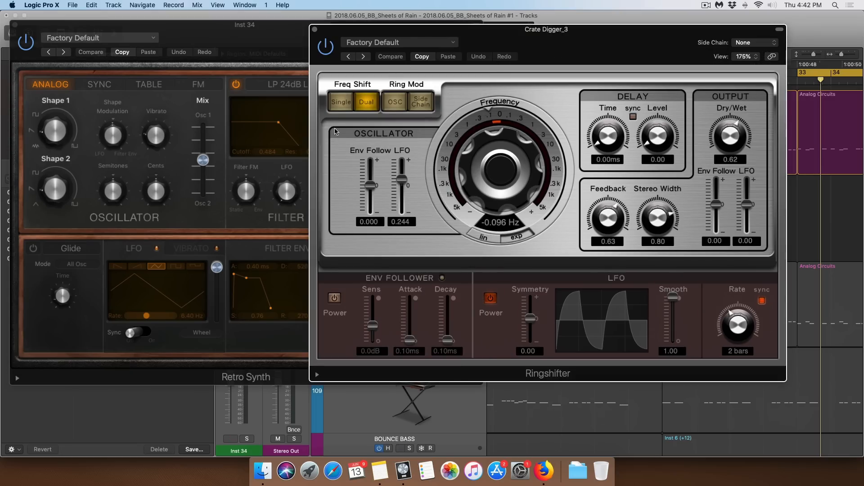
pyautogui.press('v')
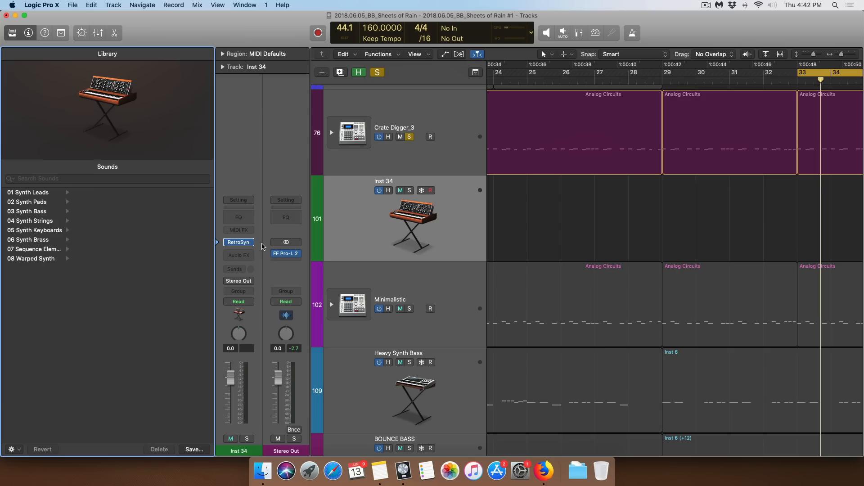
# Step: Replace Retro Synth with Sculpture on the new track, enlarge its window to 147%, and close it
pyautogui.click(251, 242)
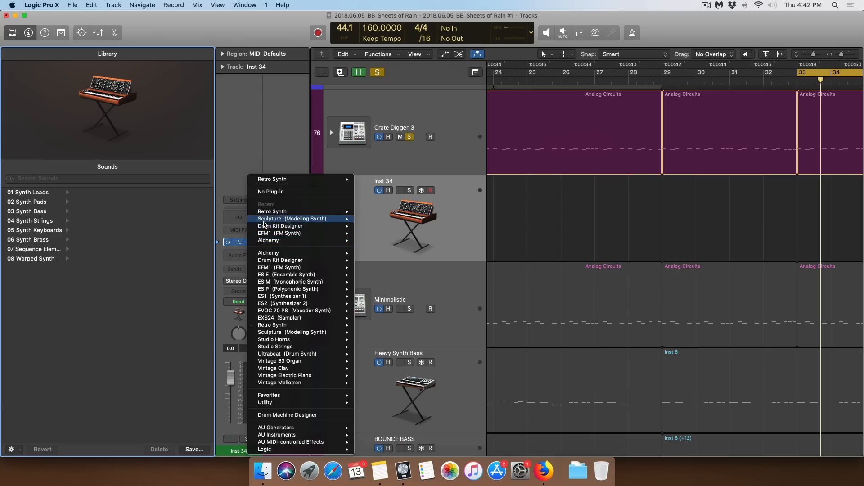
pyautogui.click(264, 219)
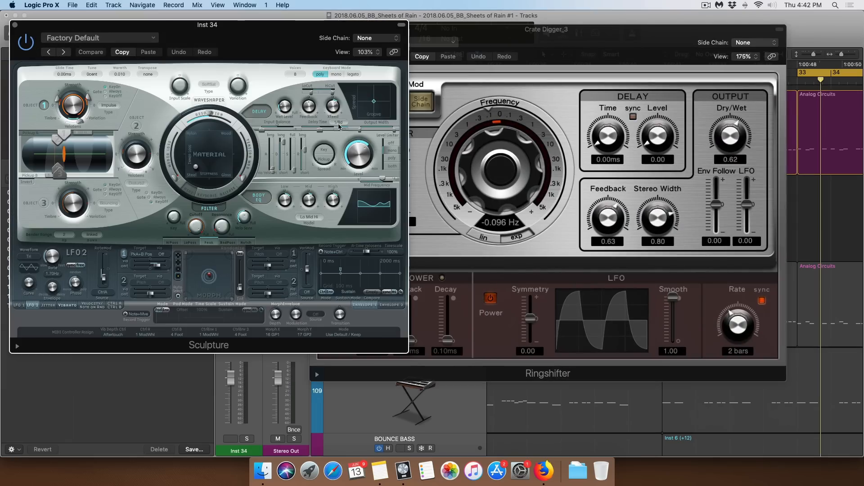
pyautogui.moveTo(283, 39); pyautogui.dragTo(379, 41)
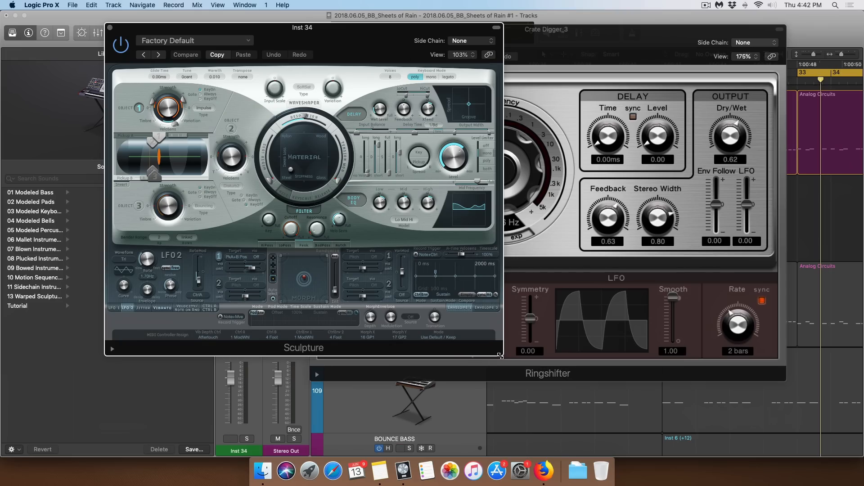
pyautogui.moveTo(552, 388)
pyautogui.mouseDown()
pyautogui.moveTo(745, 474)
pyautogui.moveTo(644, 450)
pyautogui.moveTo(758, 470)
pyautogui.moveTo(700, 459)
pyautogui.moveTo(671, 468)
pyautogui.mouseUp()
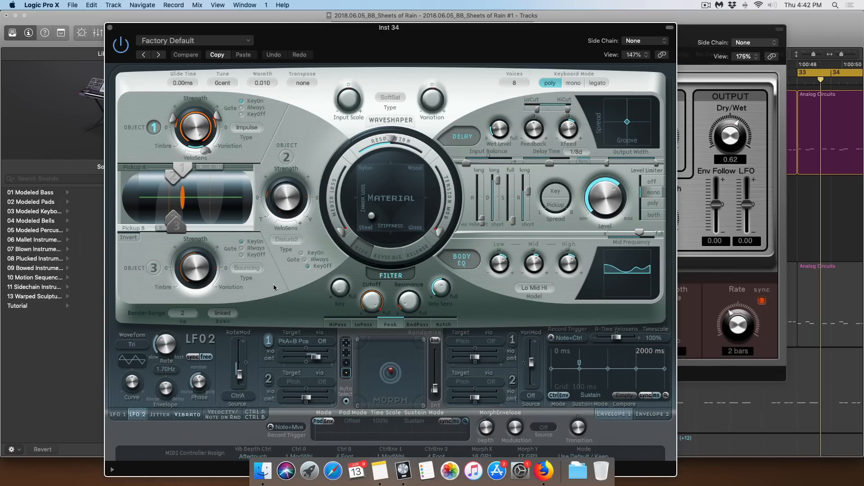
pyautogui.press('super+w')
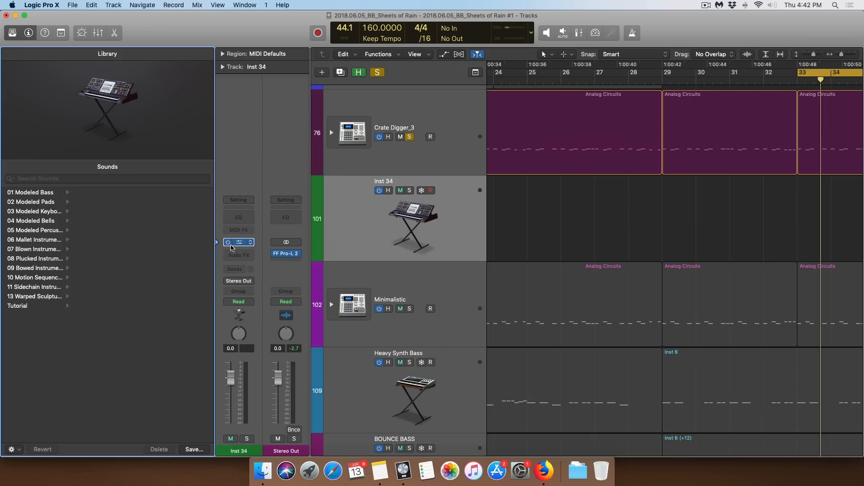
# Step: Replace Sculpture with the stereo EFM1 synth, enlarge its window to 200%, and hide the plug-in windows
pyautogui.click(250, 243)
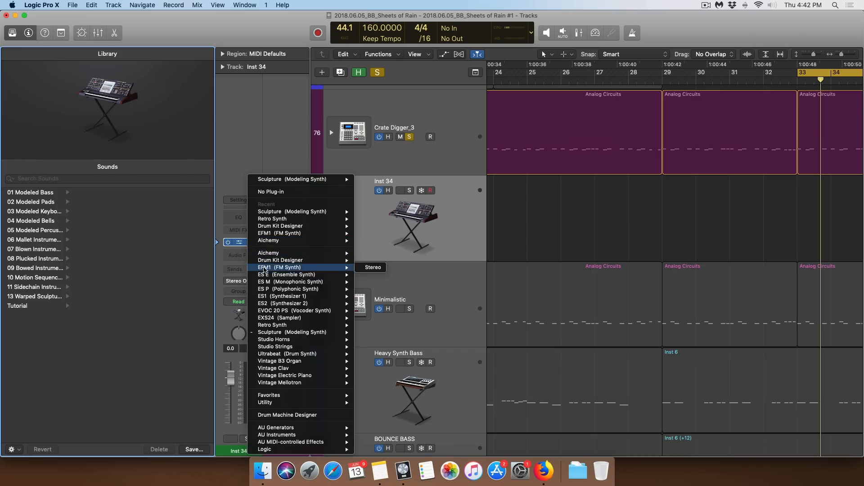
pyautogui.click(369, 268)
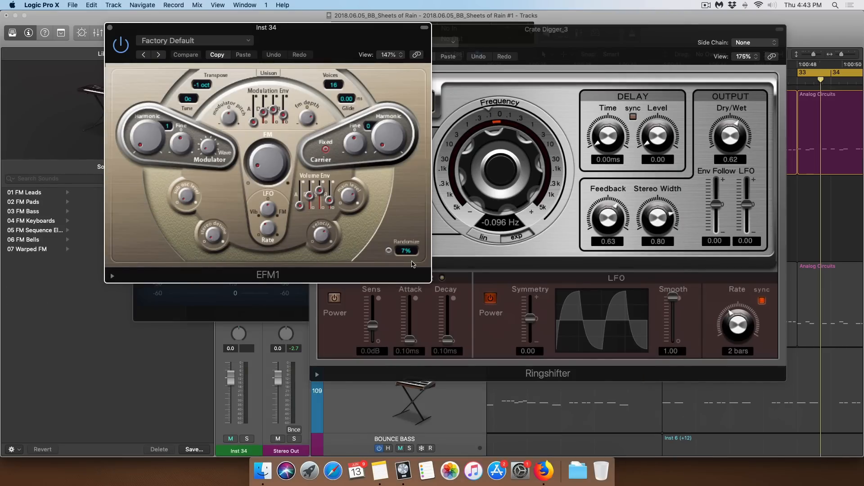
pyautogui.moveTo(430, 281); pyautogui.dragTo(547, 356)
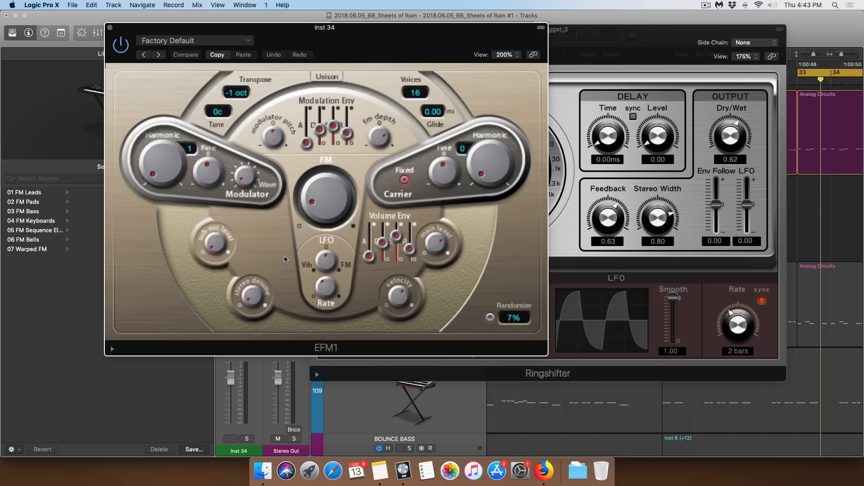
pyautogui.press('v')
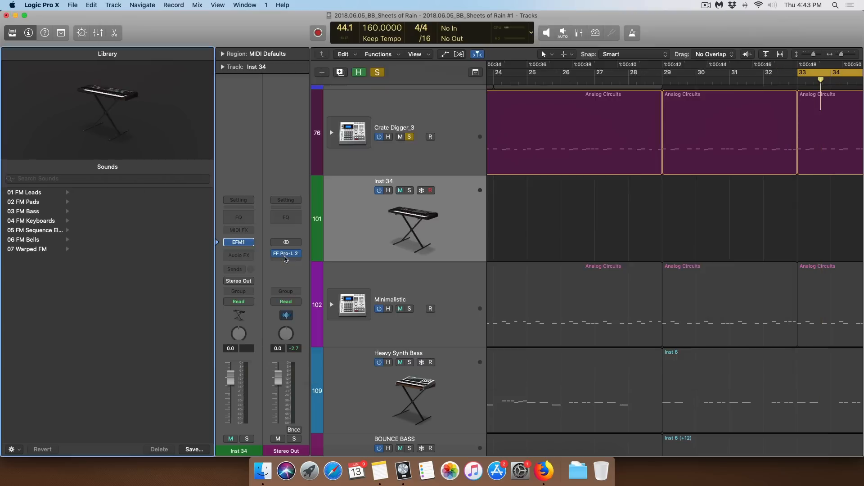
# Step: Show the Mixer, look over the channel strips around the Inst 34 track, and hide it again
pyautogui.press('x')
pyautogui.hscroll(2, 515, 263)
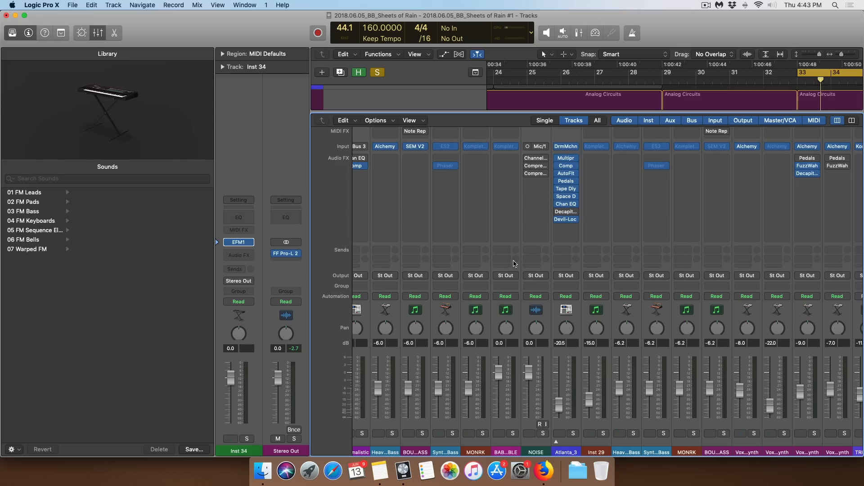
pyautogui.hscroll(-3, 515, 264)
pyautogui.press('x')
# Step: With the Crate Digger_1 track selected, show the Mixer and review the channel strips from the first track through to Aux 1
pyautogui.scroll(8, 515, 264)
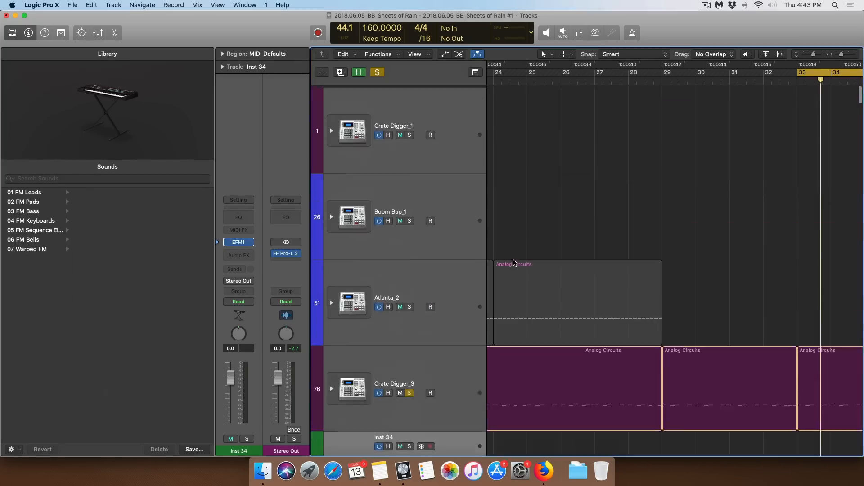
pyautogui.click(442, 130)
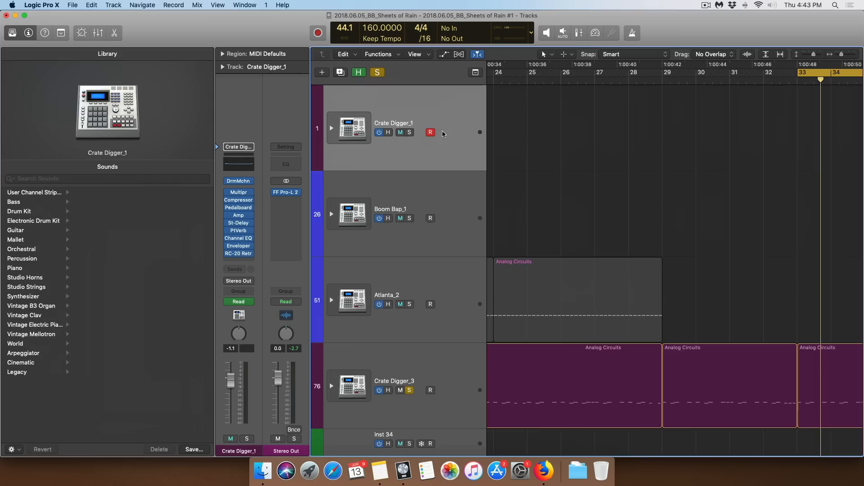
pyautogui.press('x')
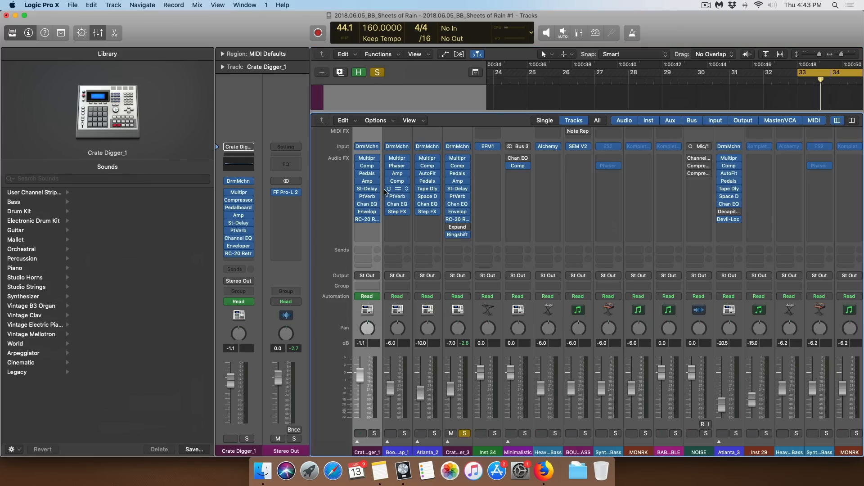
pyautogui.hscroll(1, 529, 288)
pyautogui.hscroll(15, 529, 288)
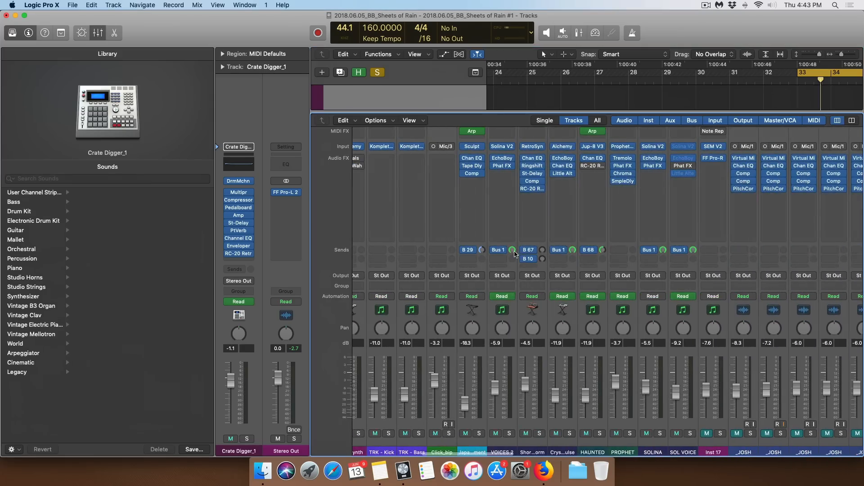
pyautogui.hscroll(10, 512, 254)
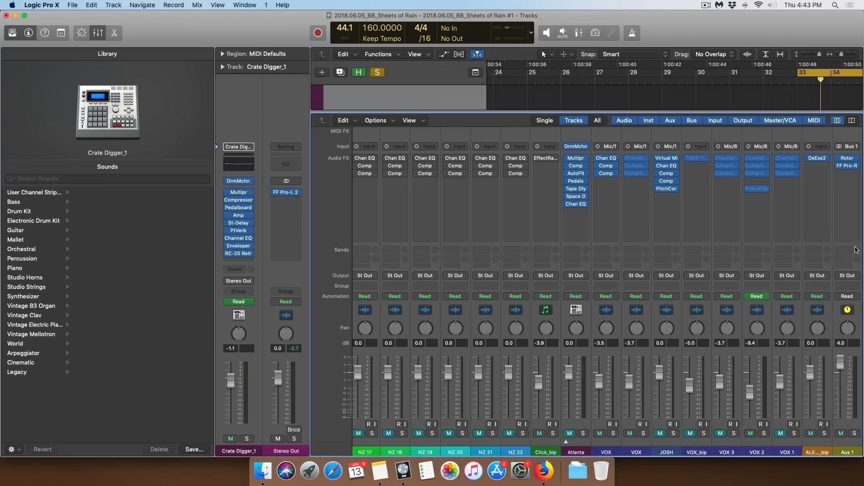